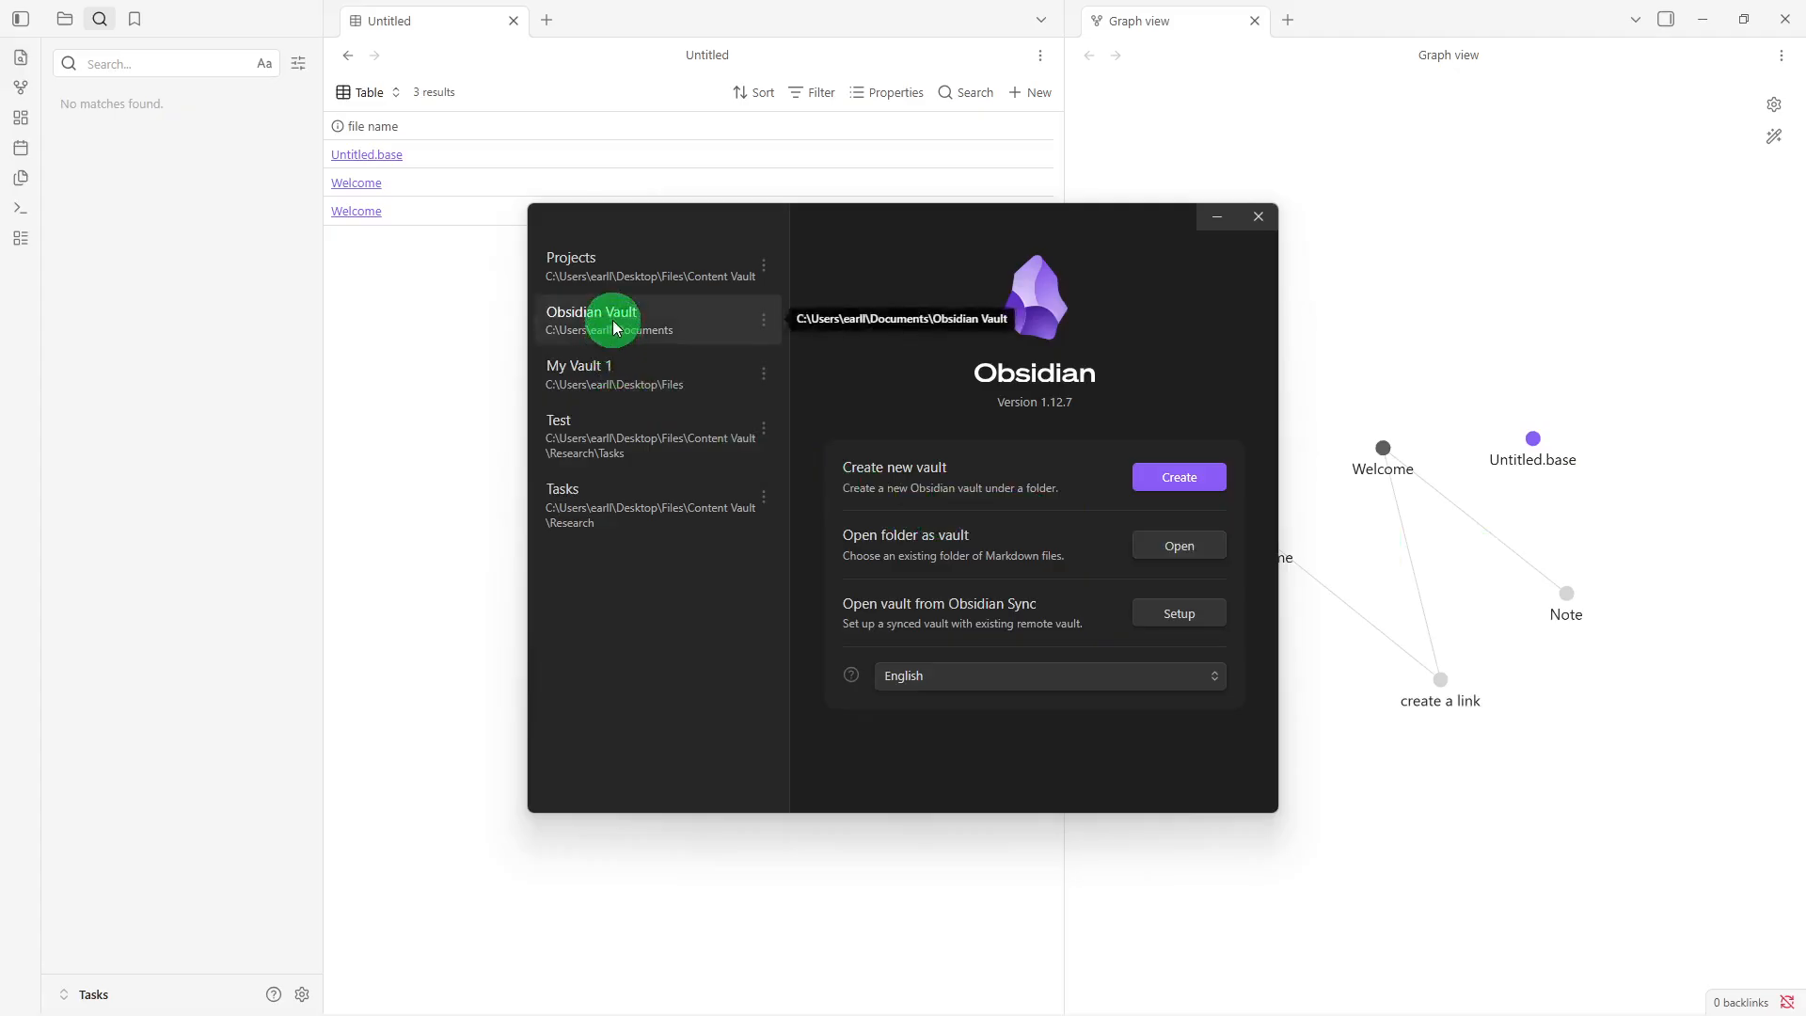
Open the Projects vault and review which core plugins are enabled, including Bases, in its settings
left_click(625, 268)
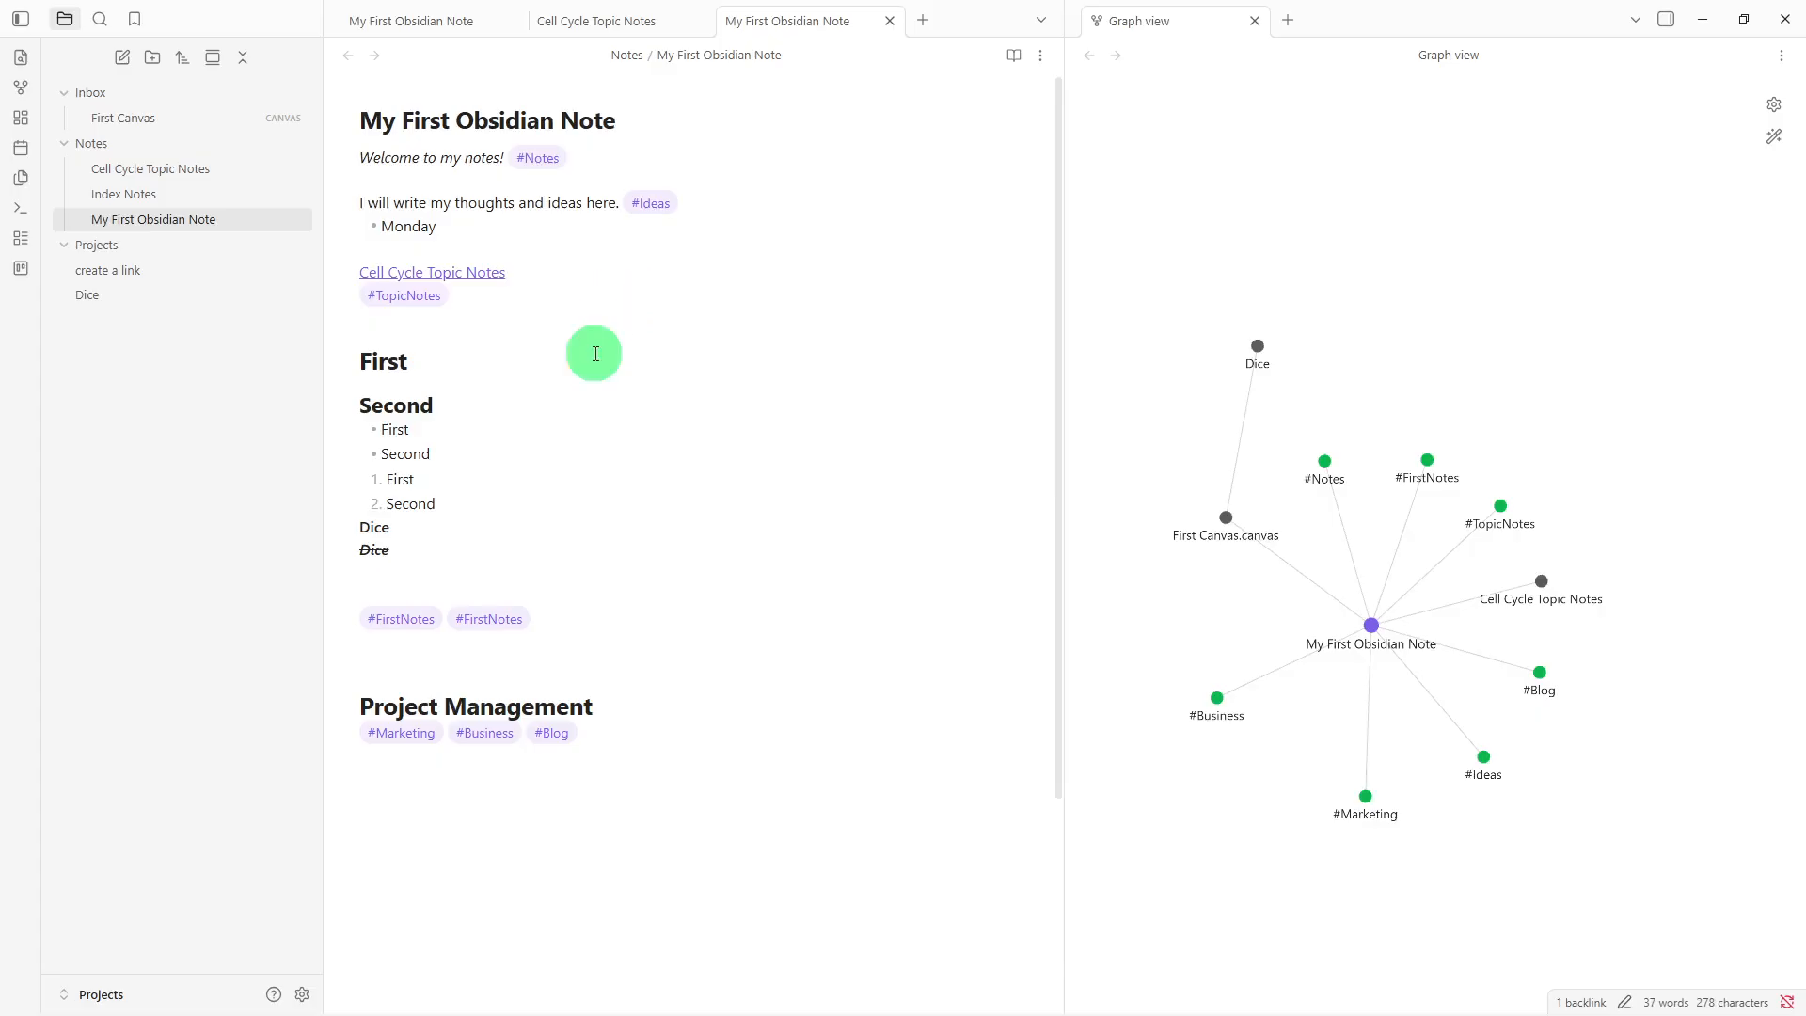
left_click(302, 996)
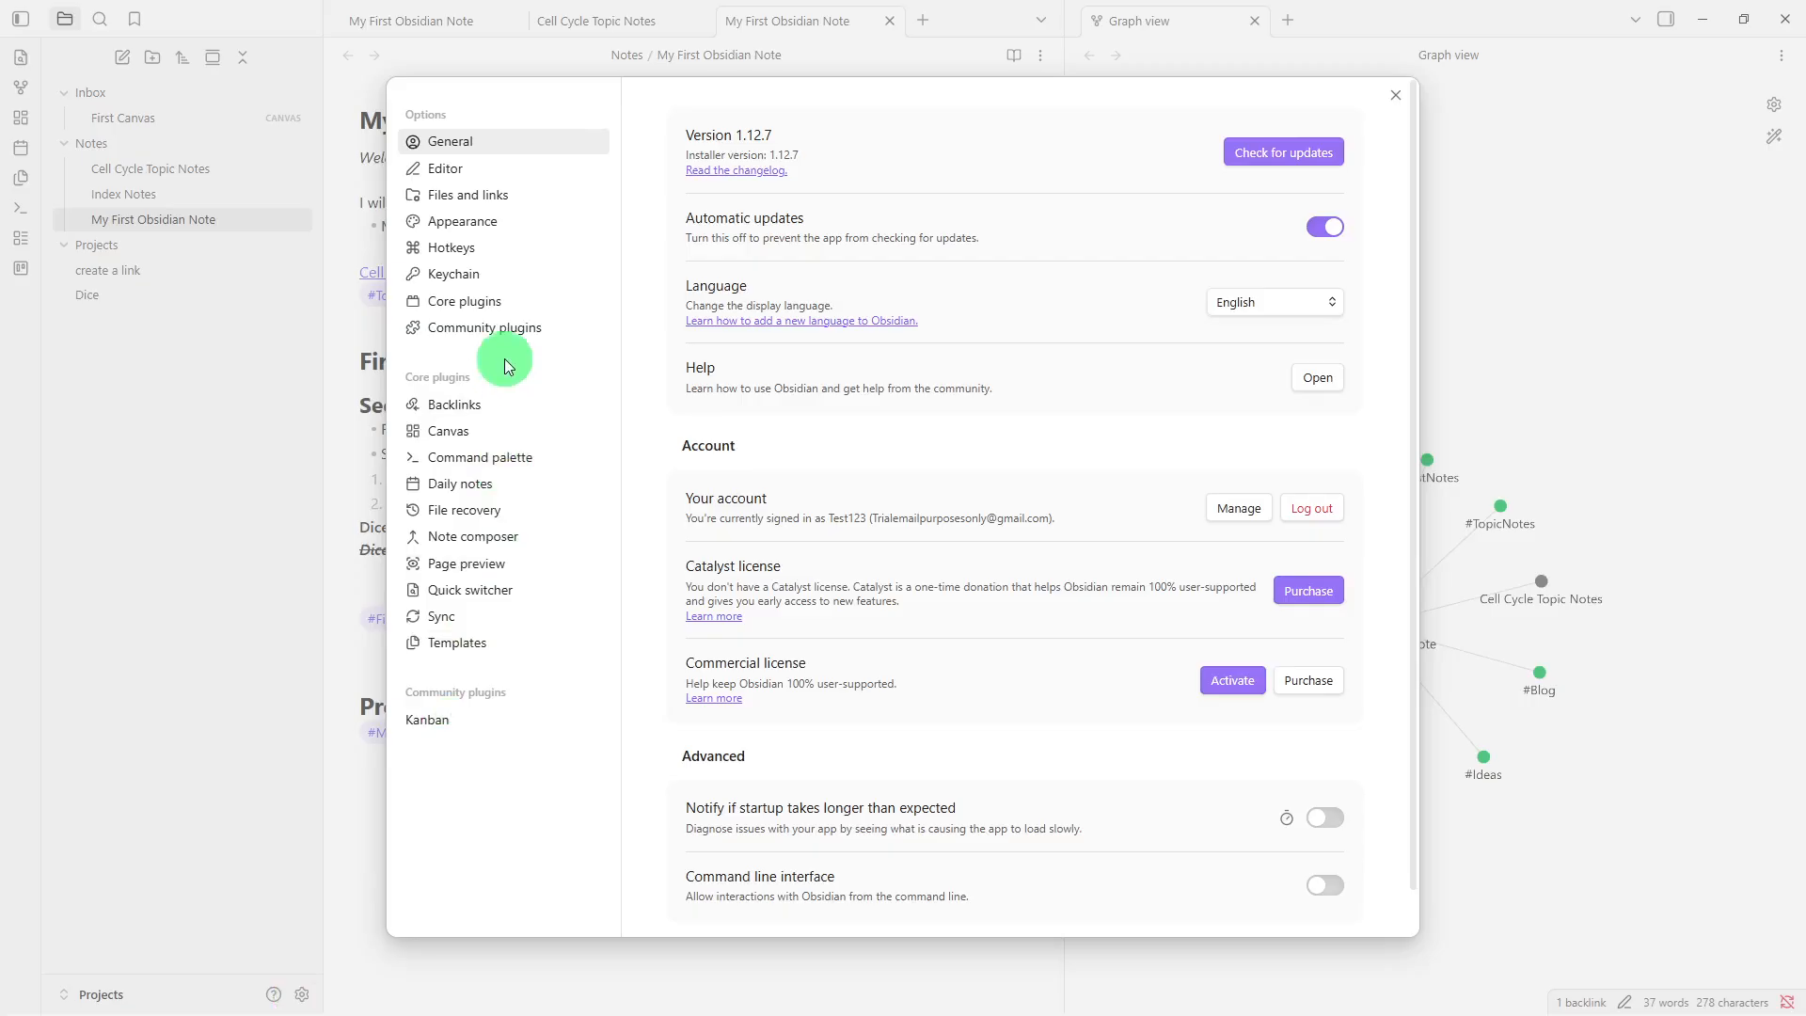
left_click(504, 302)
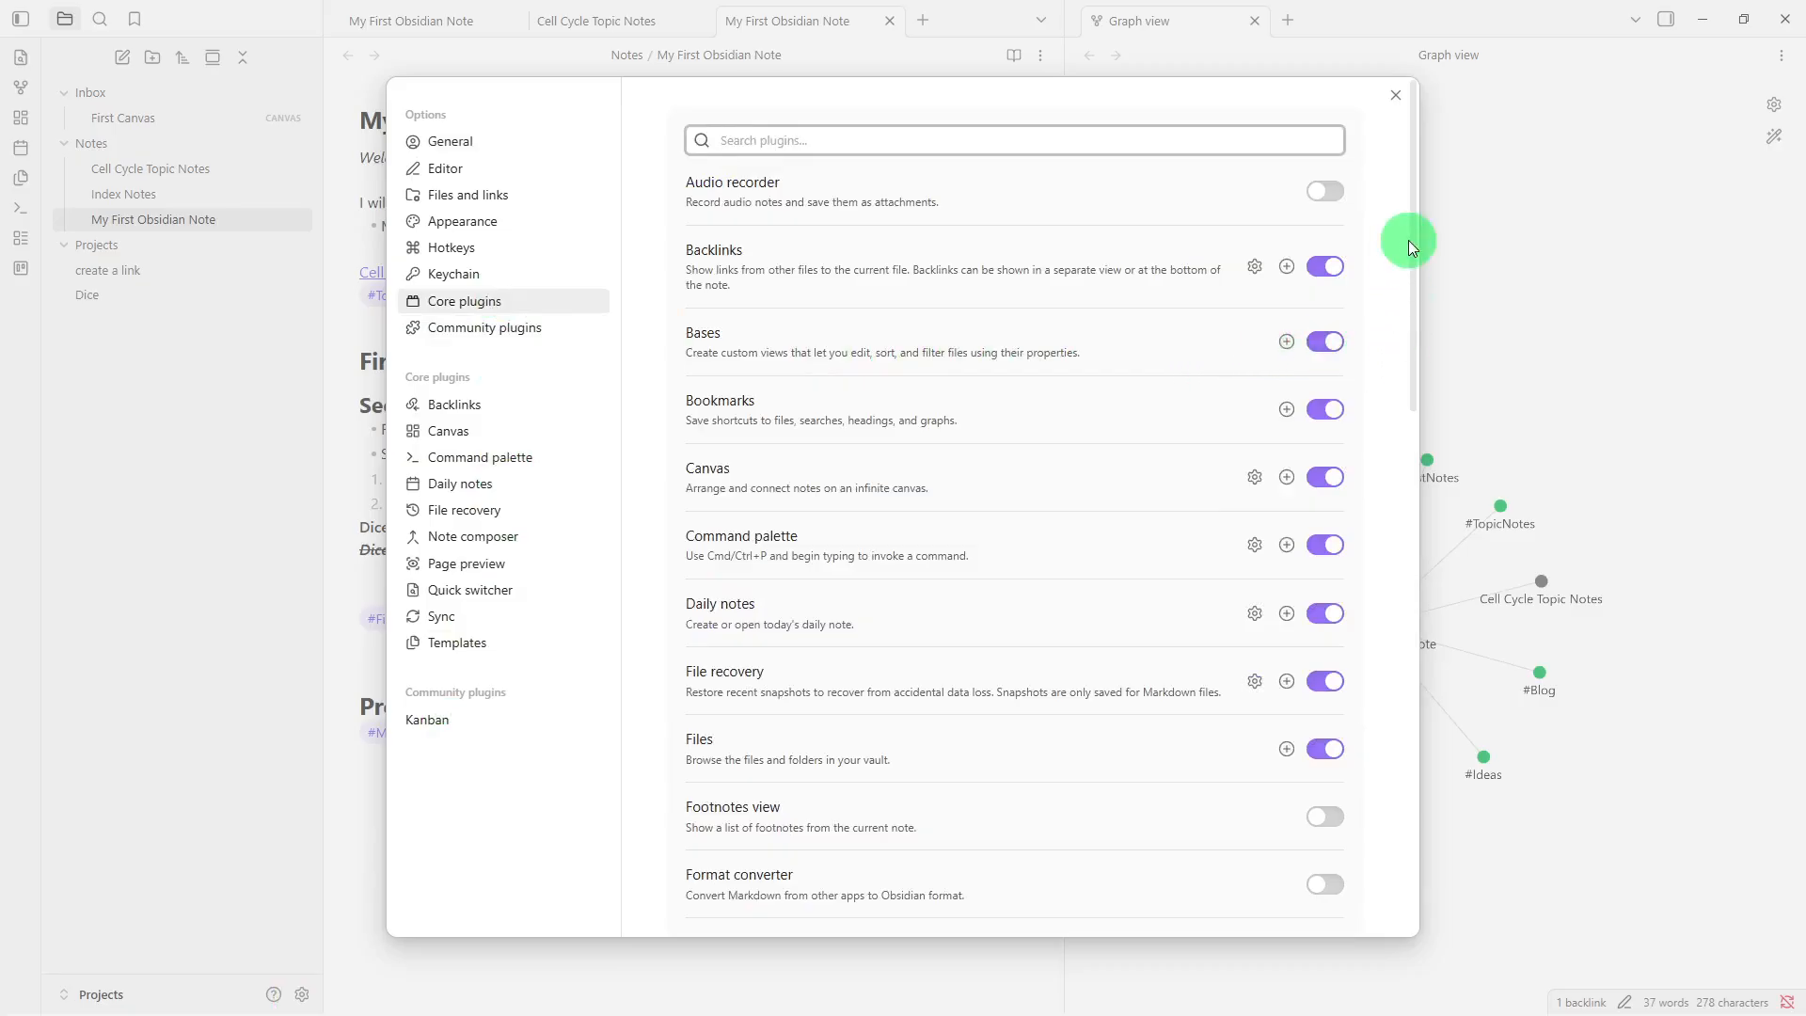
left_click(1396, 98)
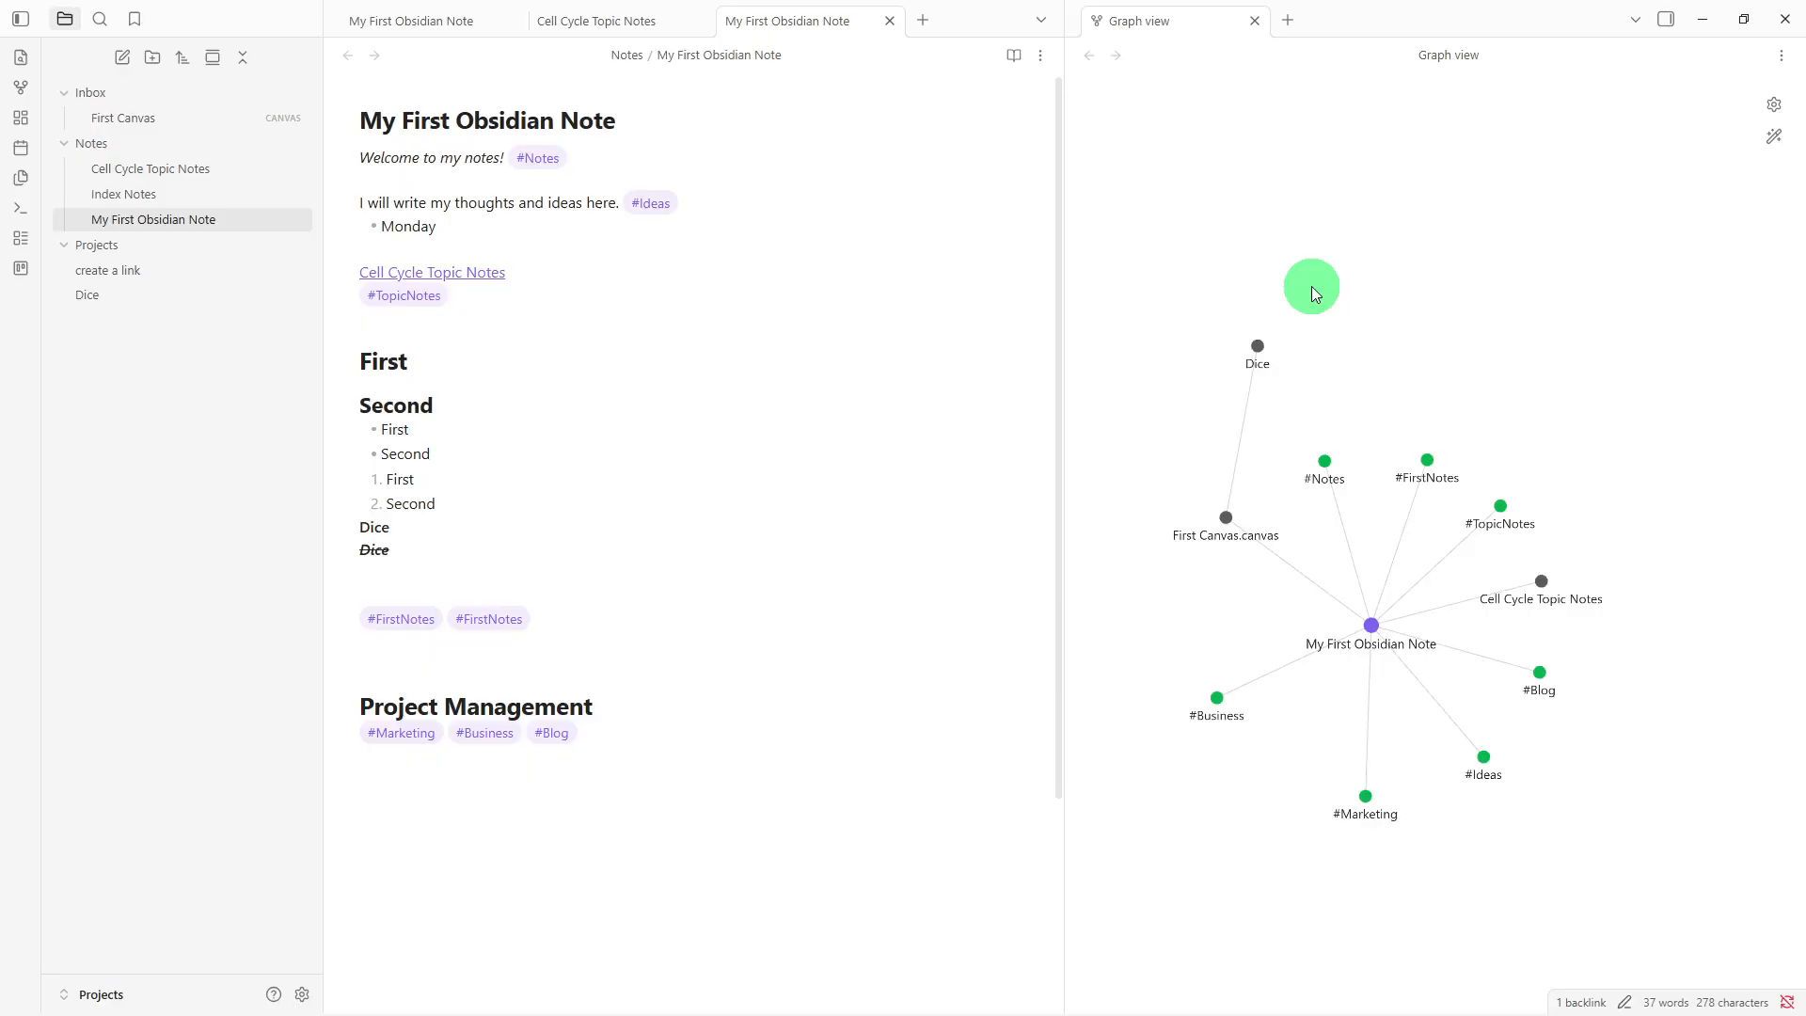
Create a new base in the vault with the "Bases: Create new base" command
key("ctrl+p")
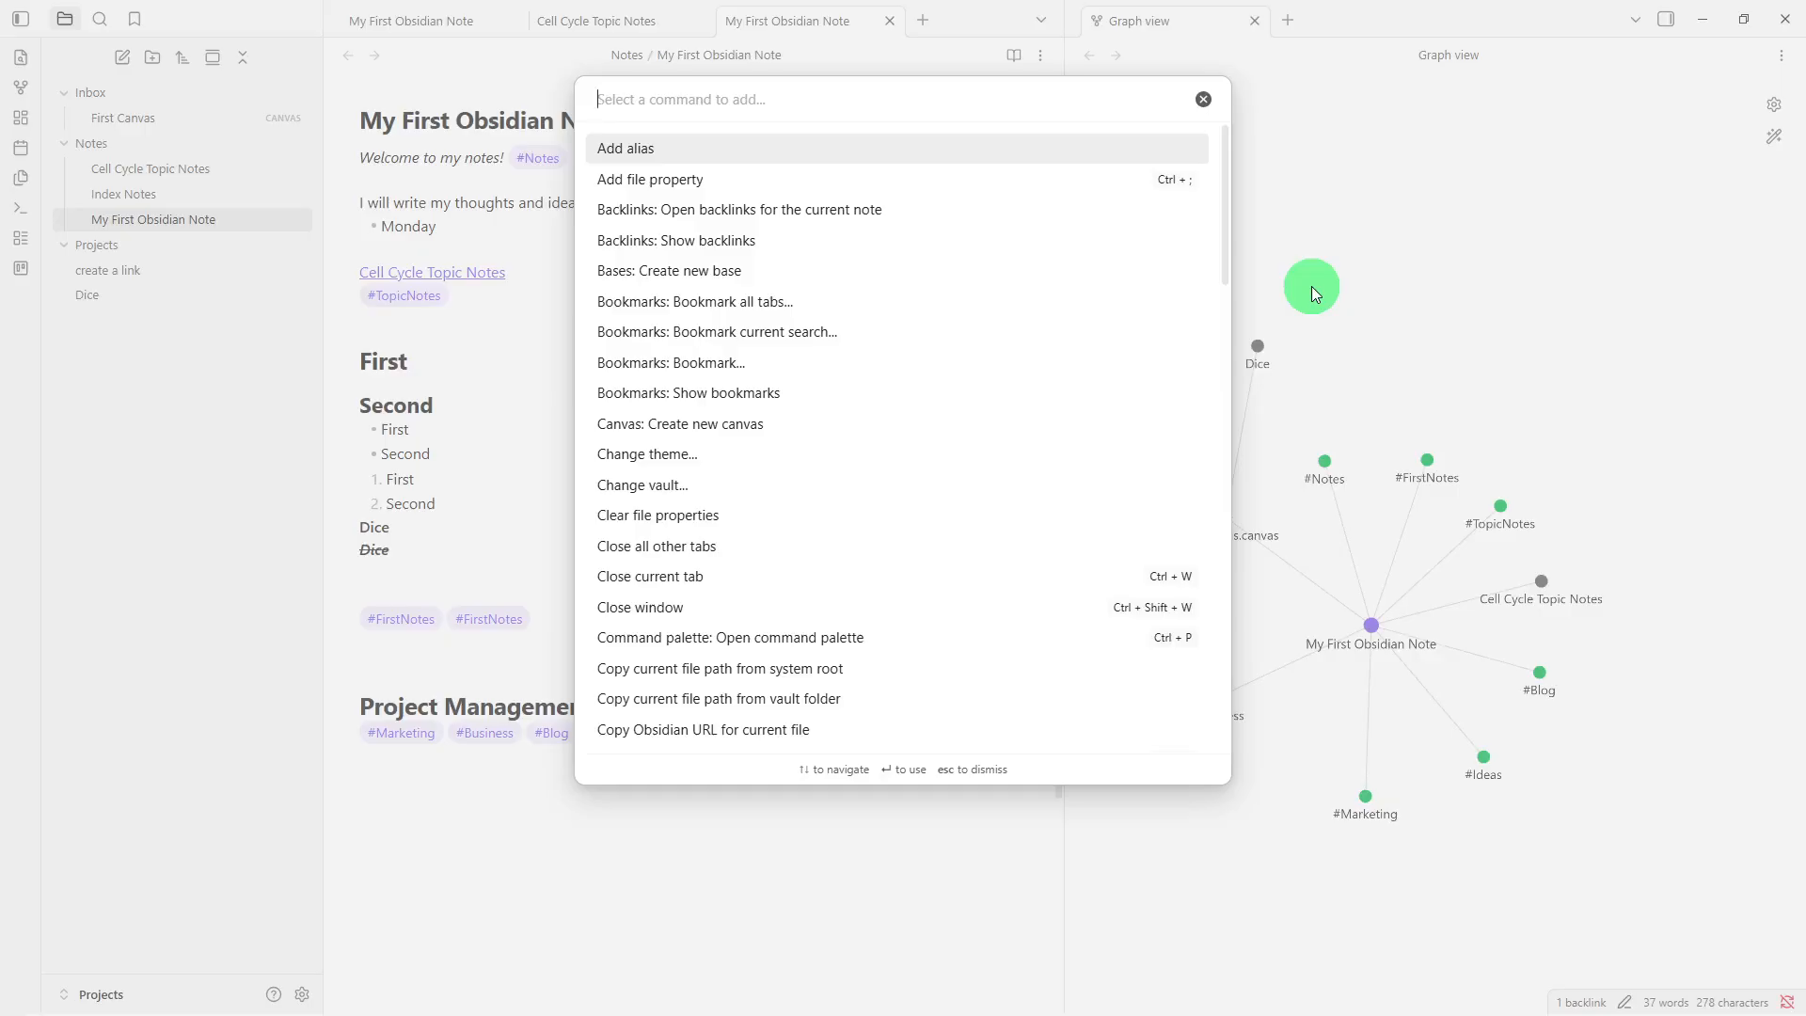
type("create")
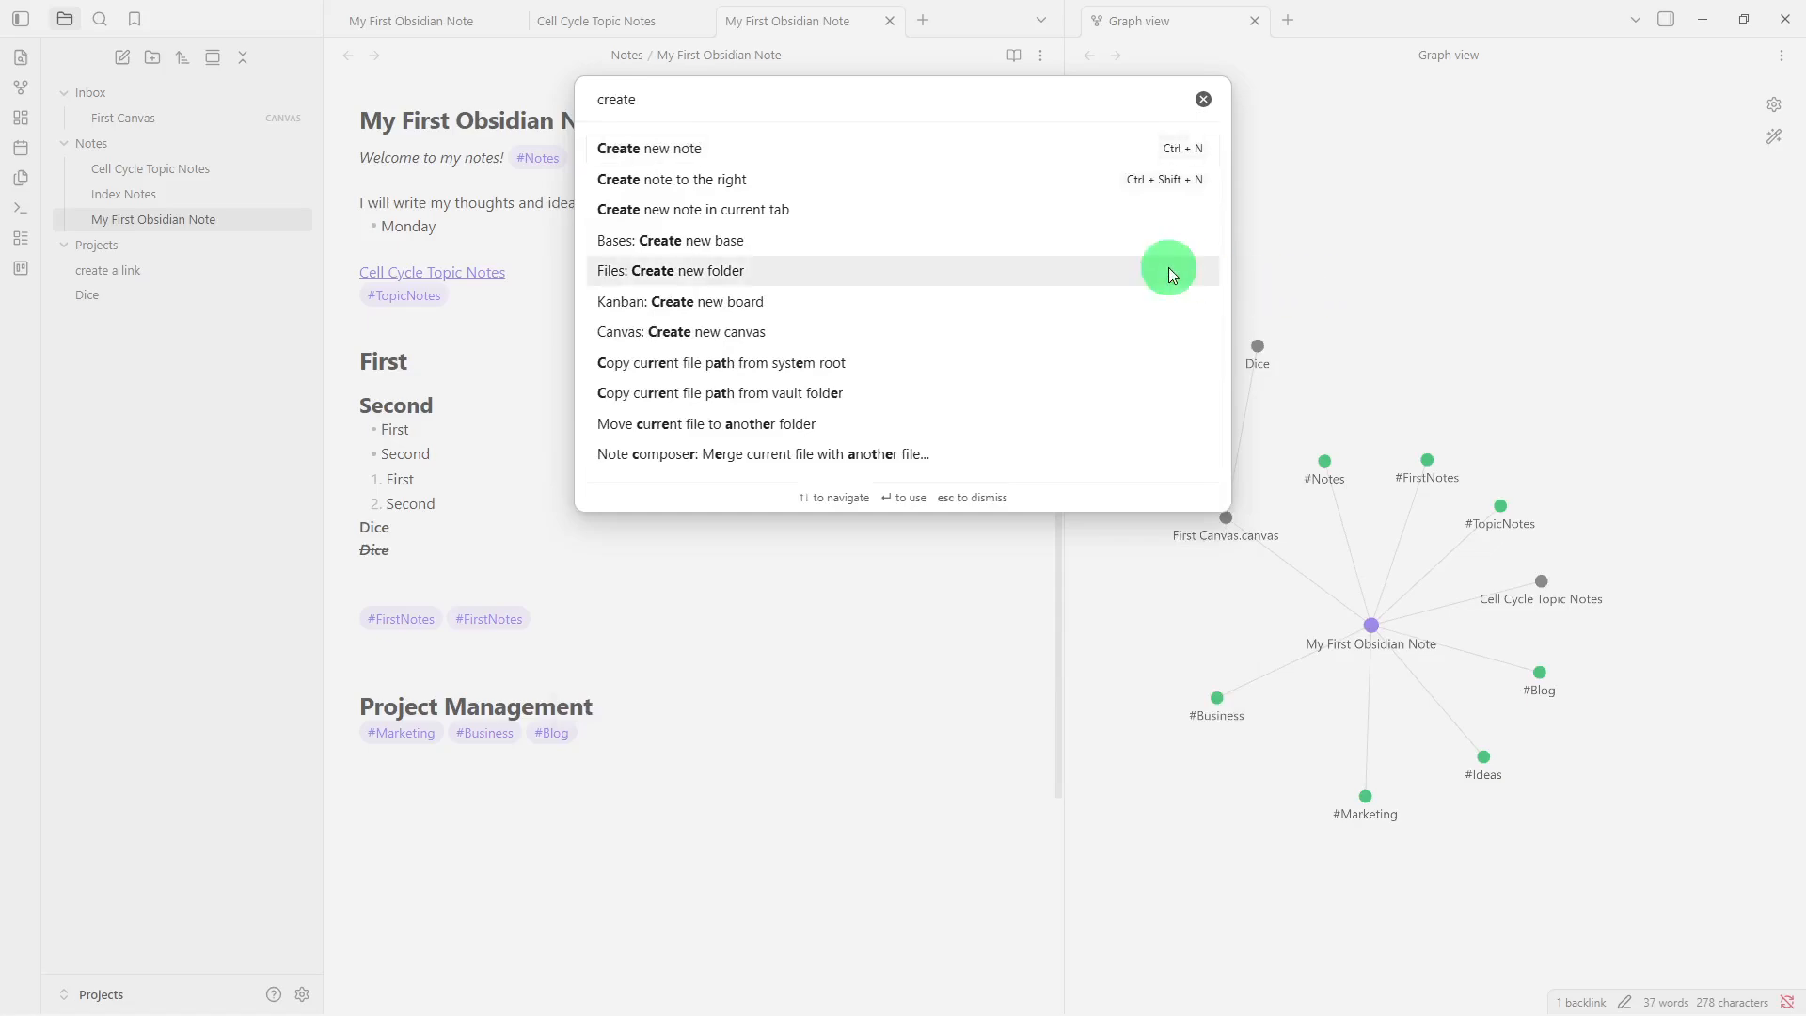
left_click(1059, 243)
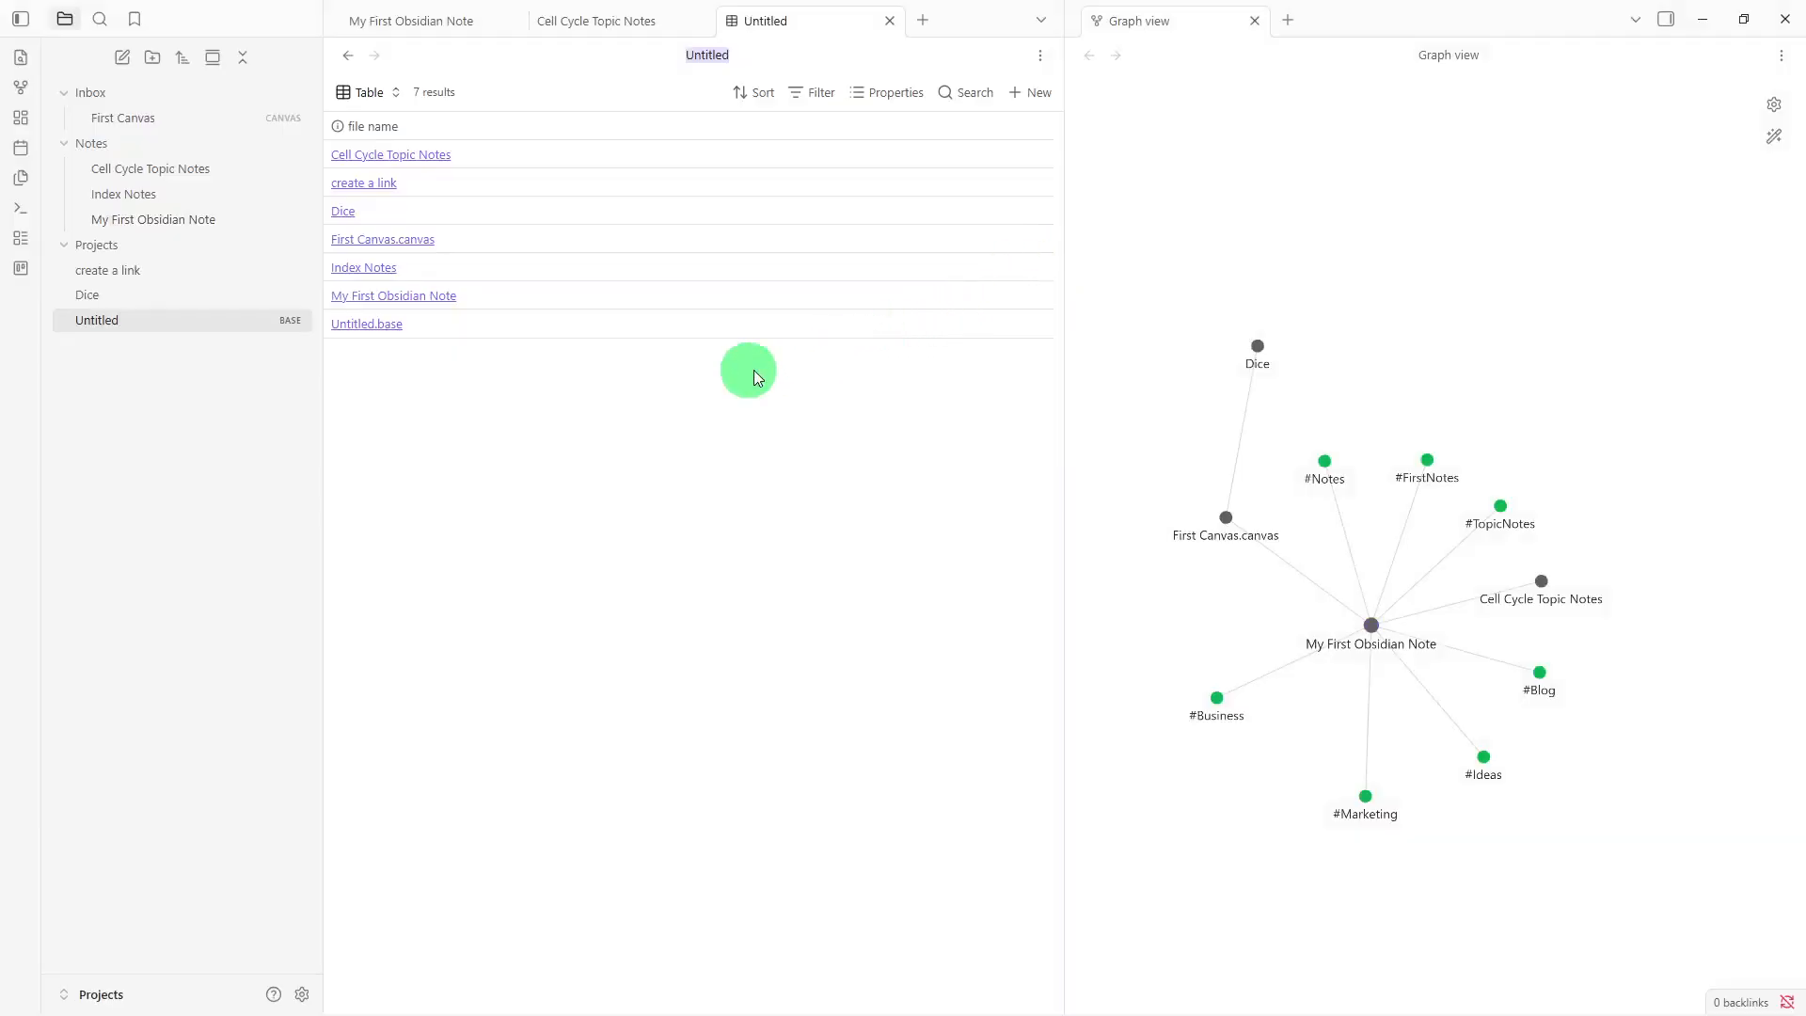
Rename the new Untitled base file as Tasks
left_click(195, 333)
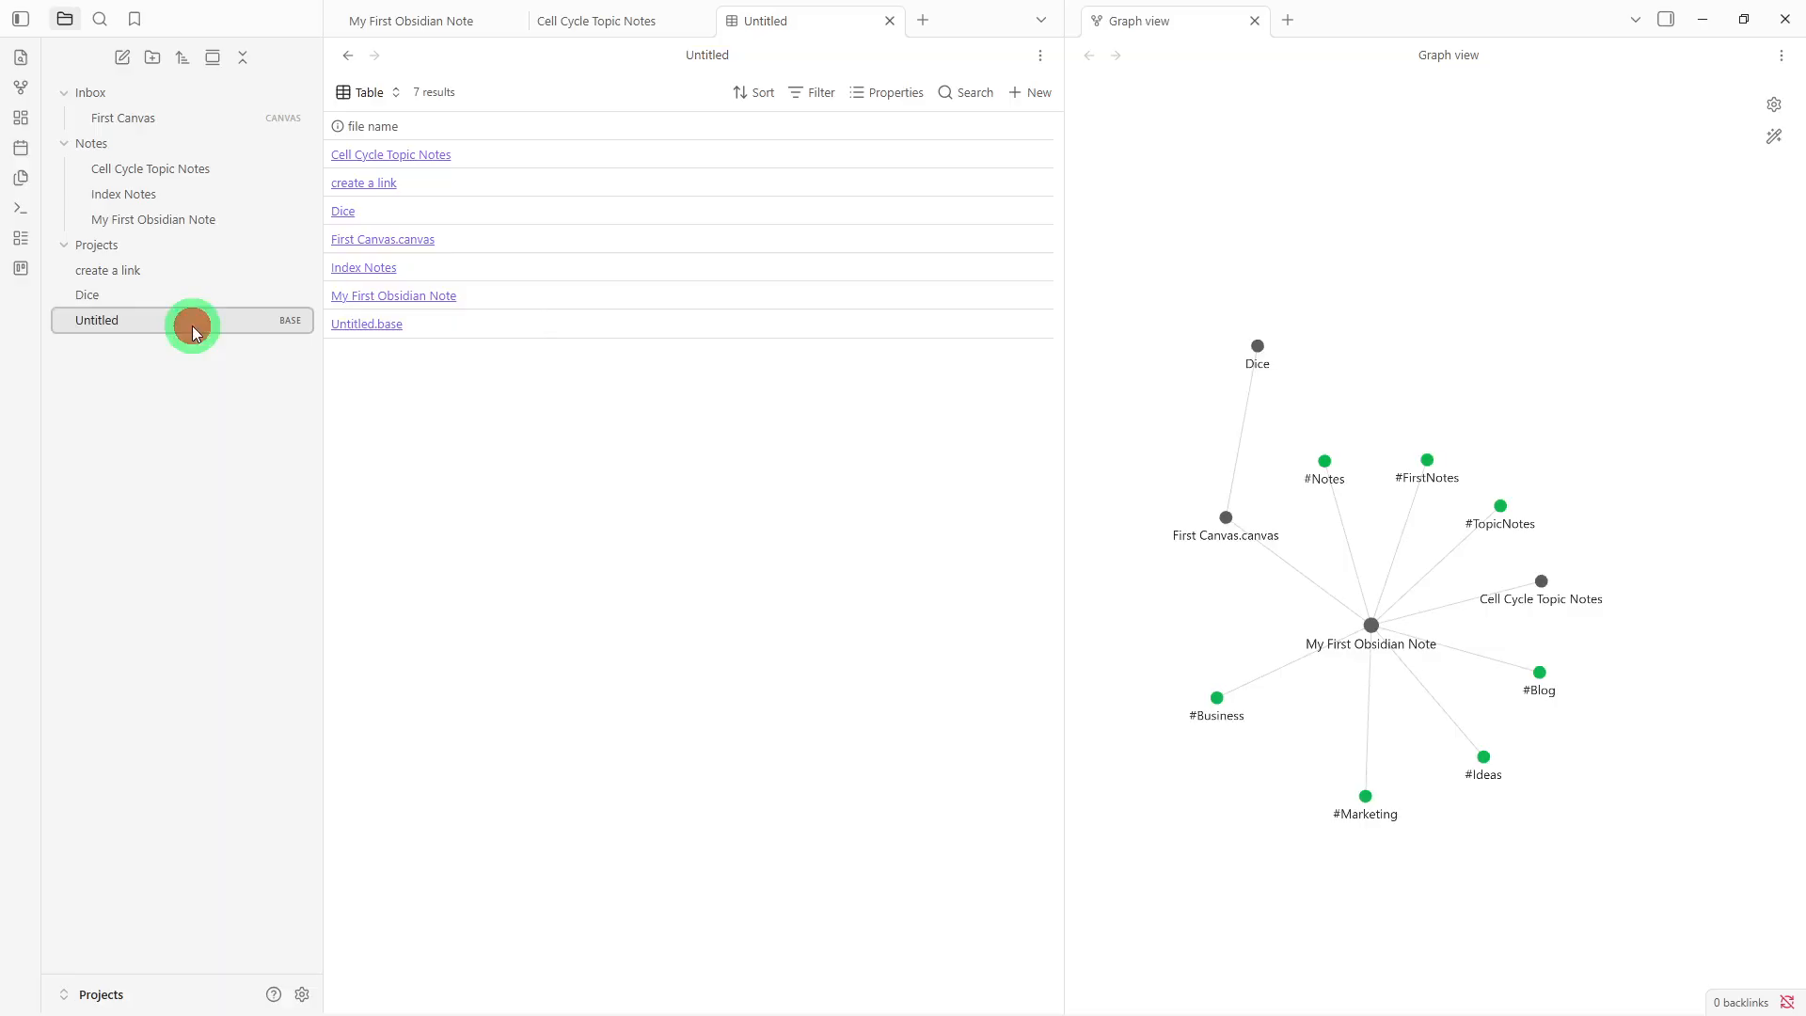
right_click(195, 333)
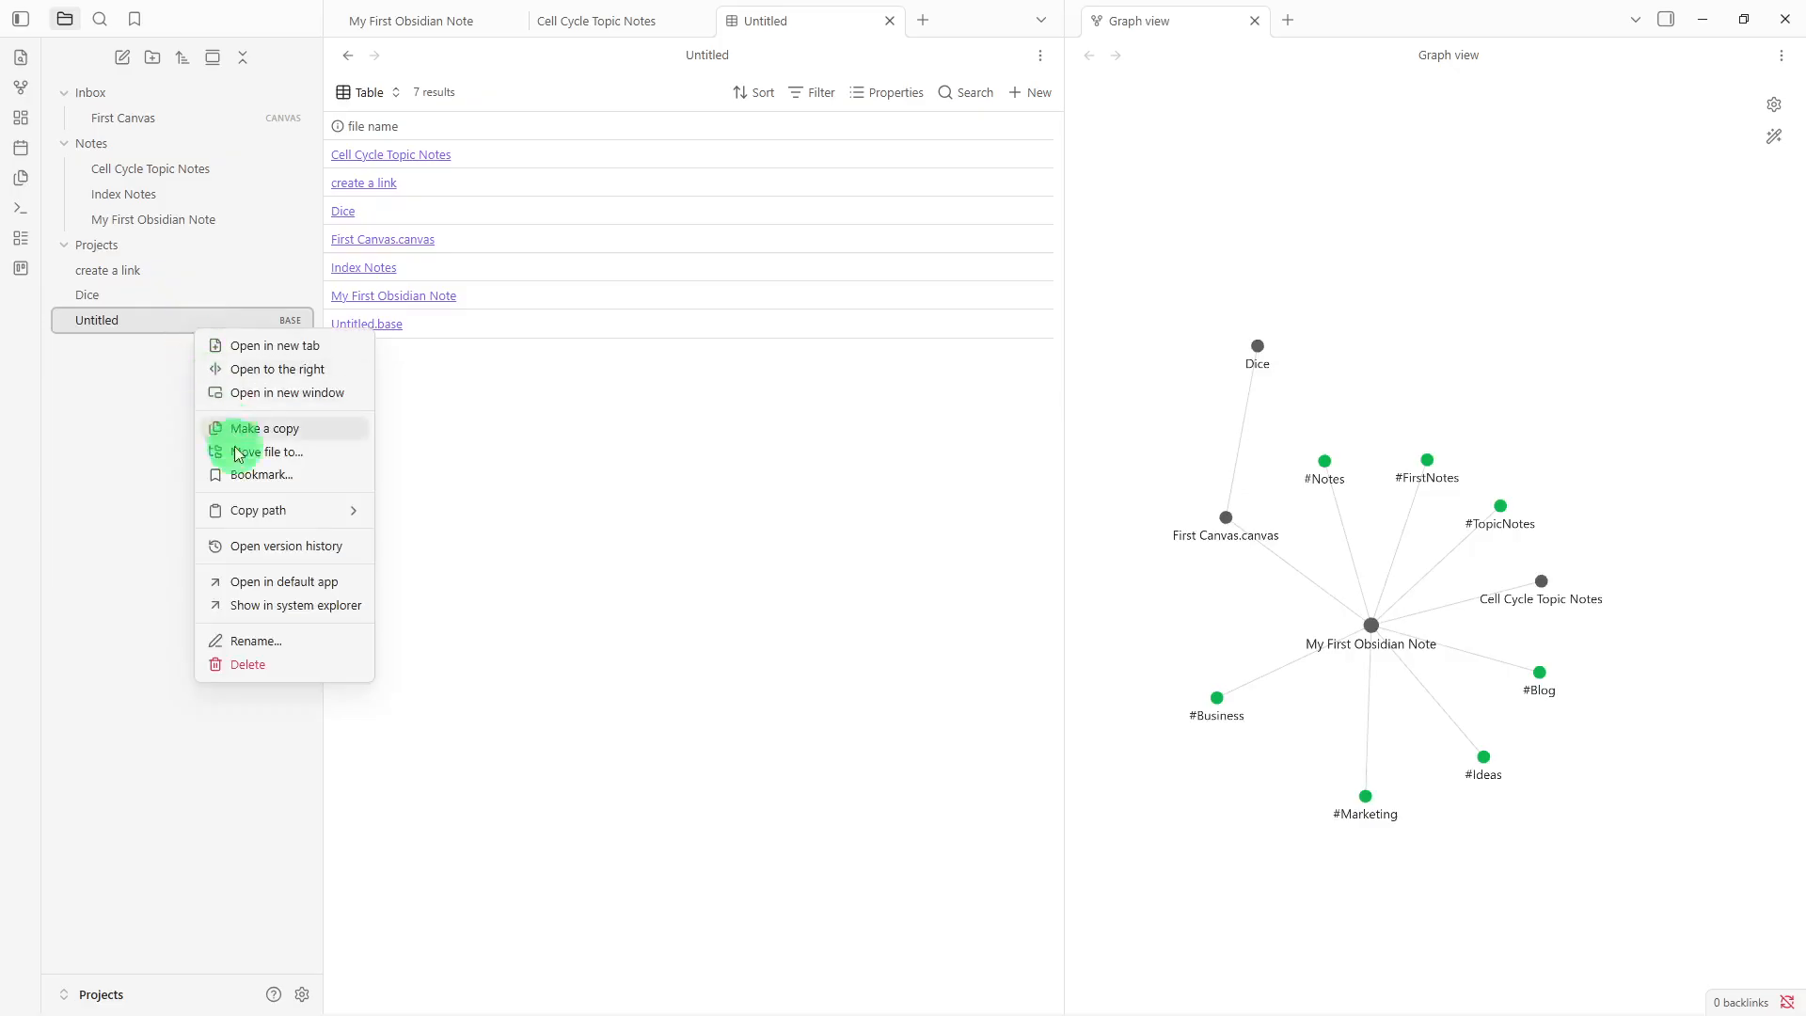
left_click(269, 643)
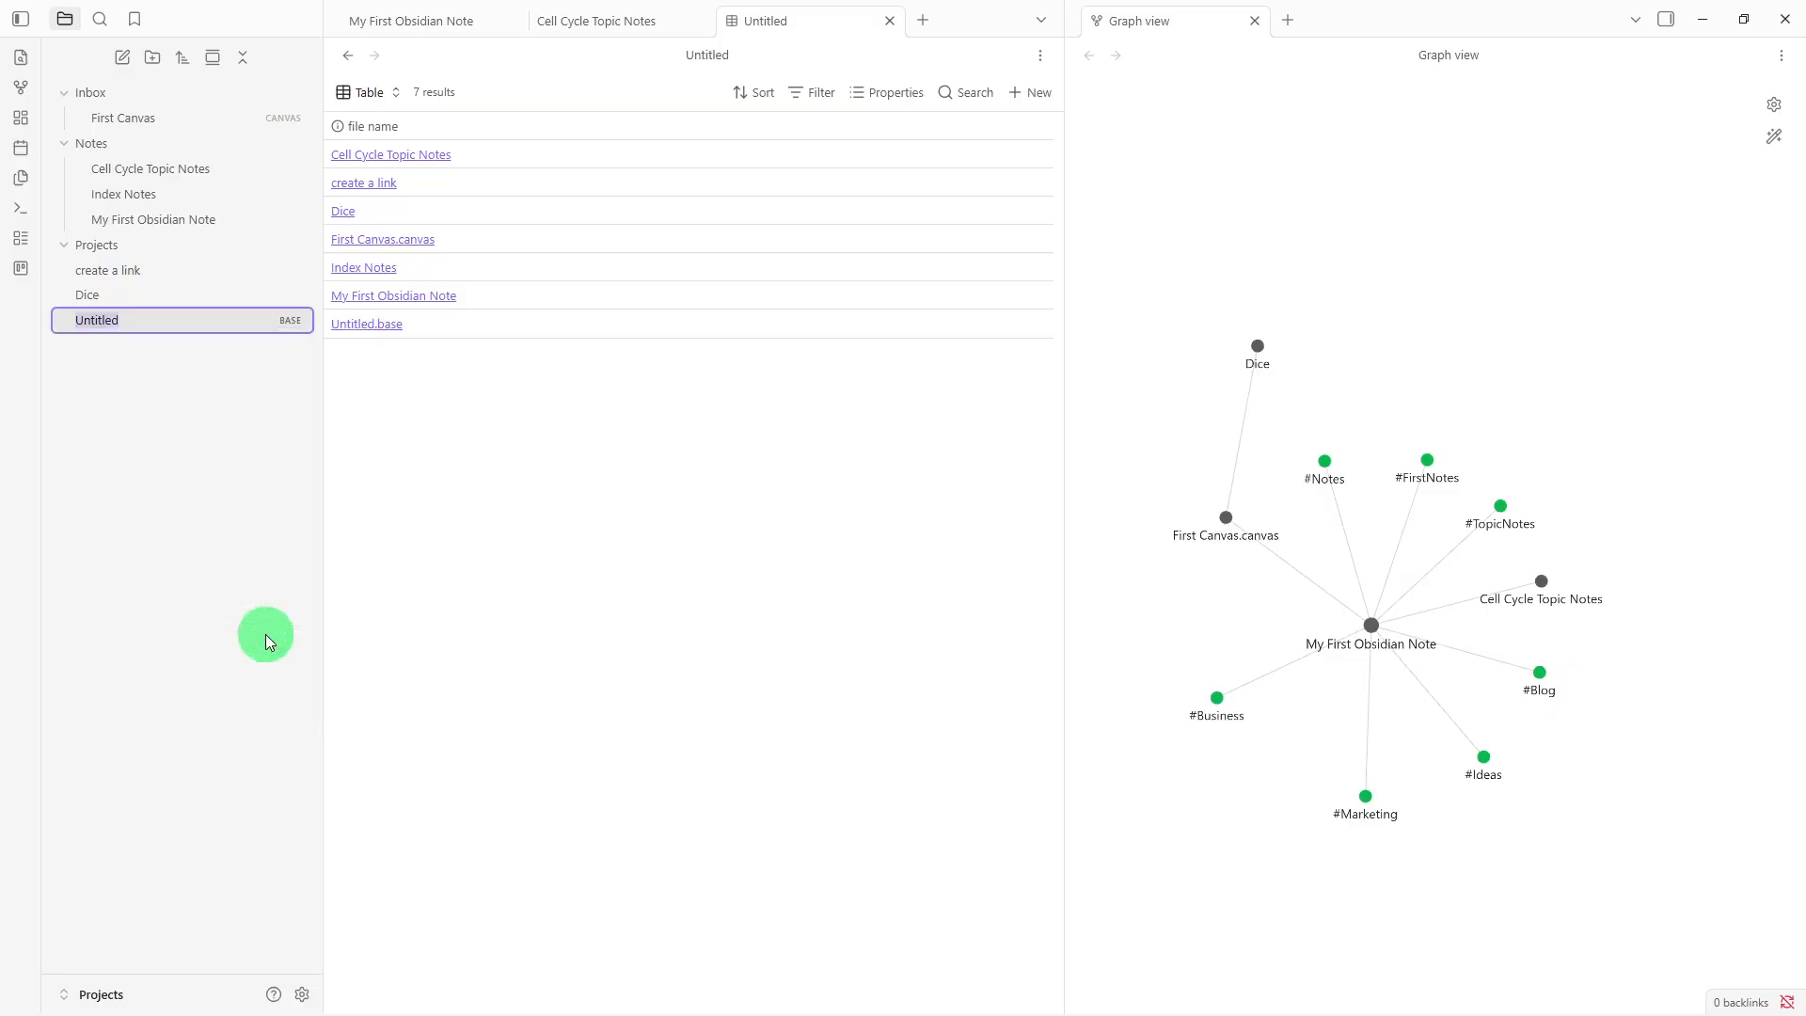
key("BackSpace")
type("Tasks")
key("Return")
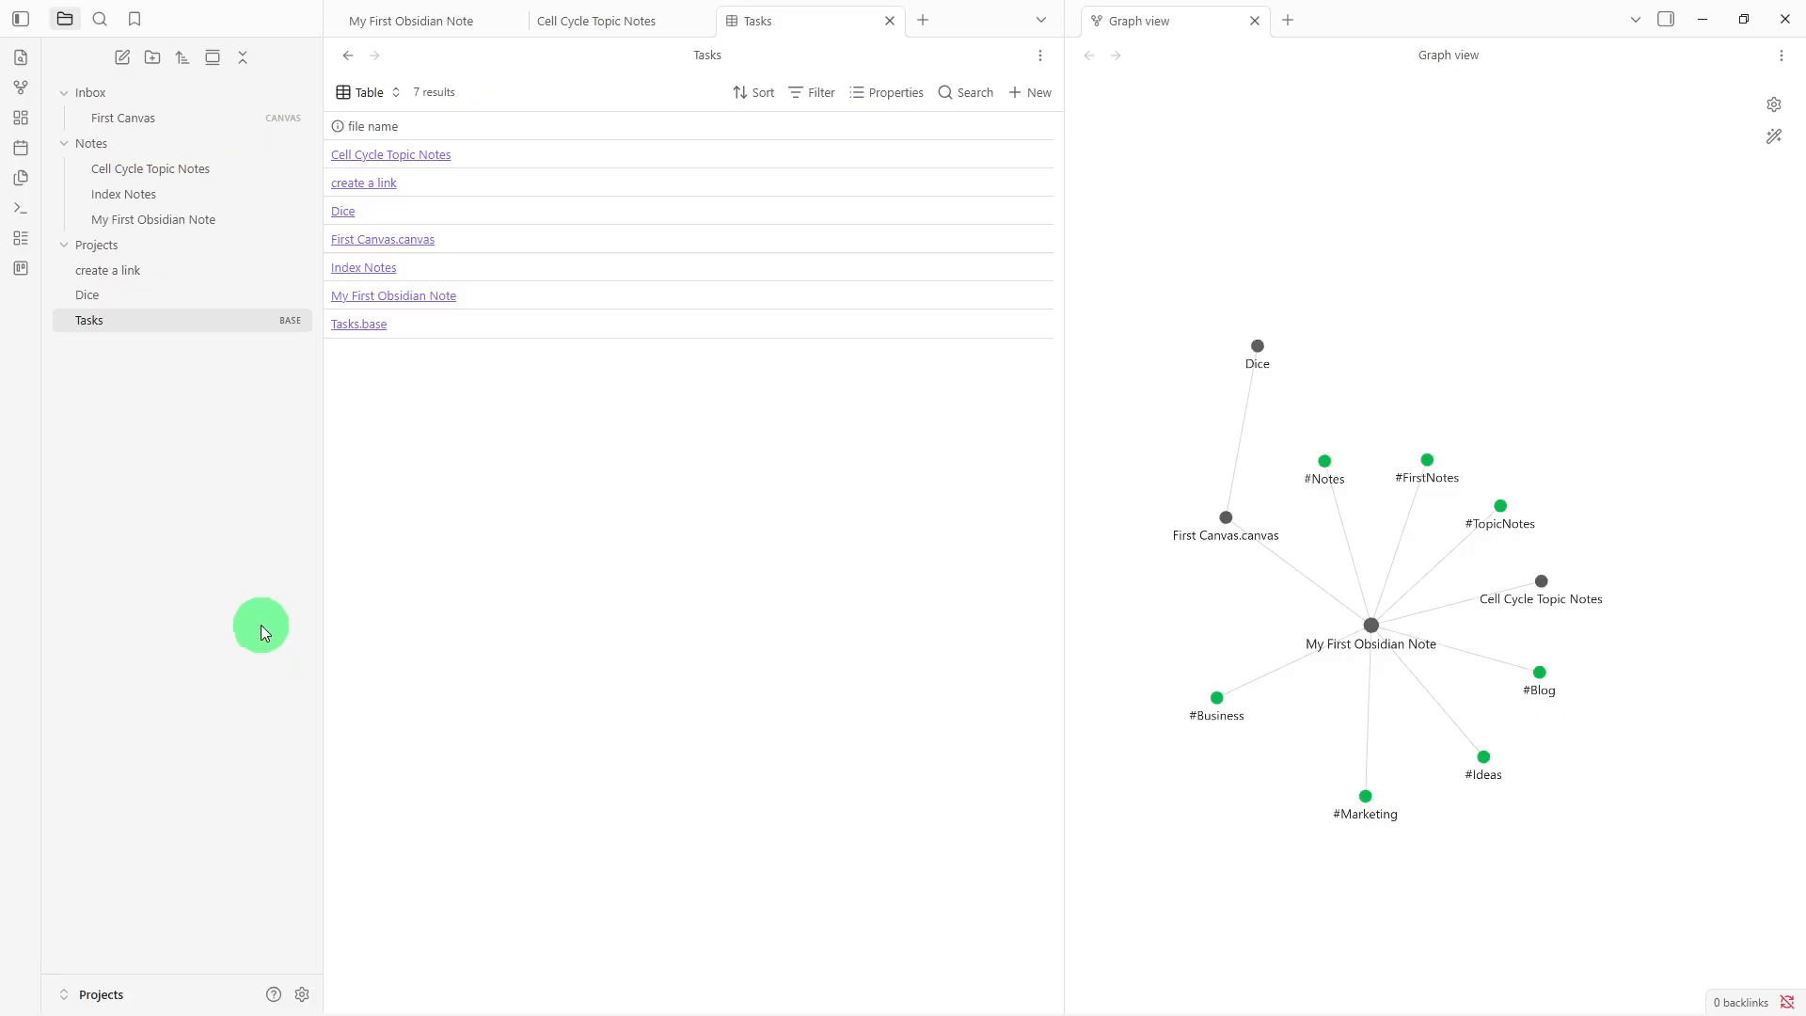
left_click(171, 324)
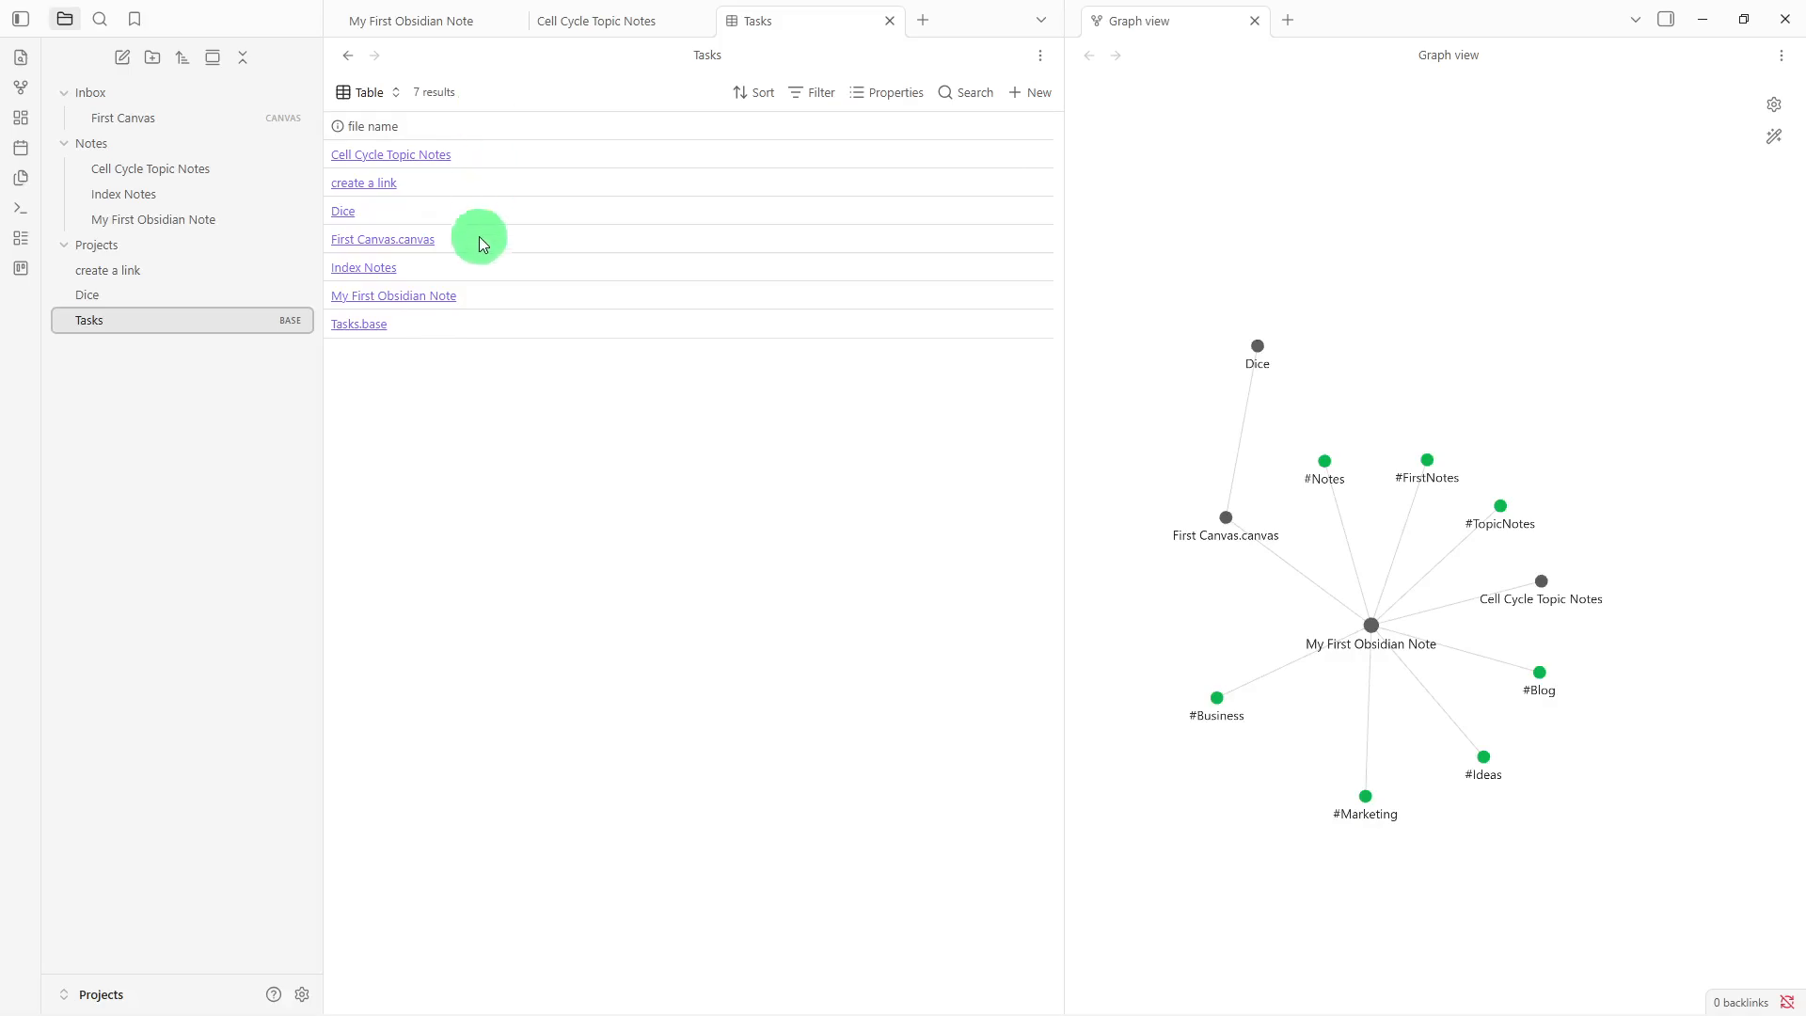
left_click(458, 331)
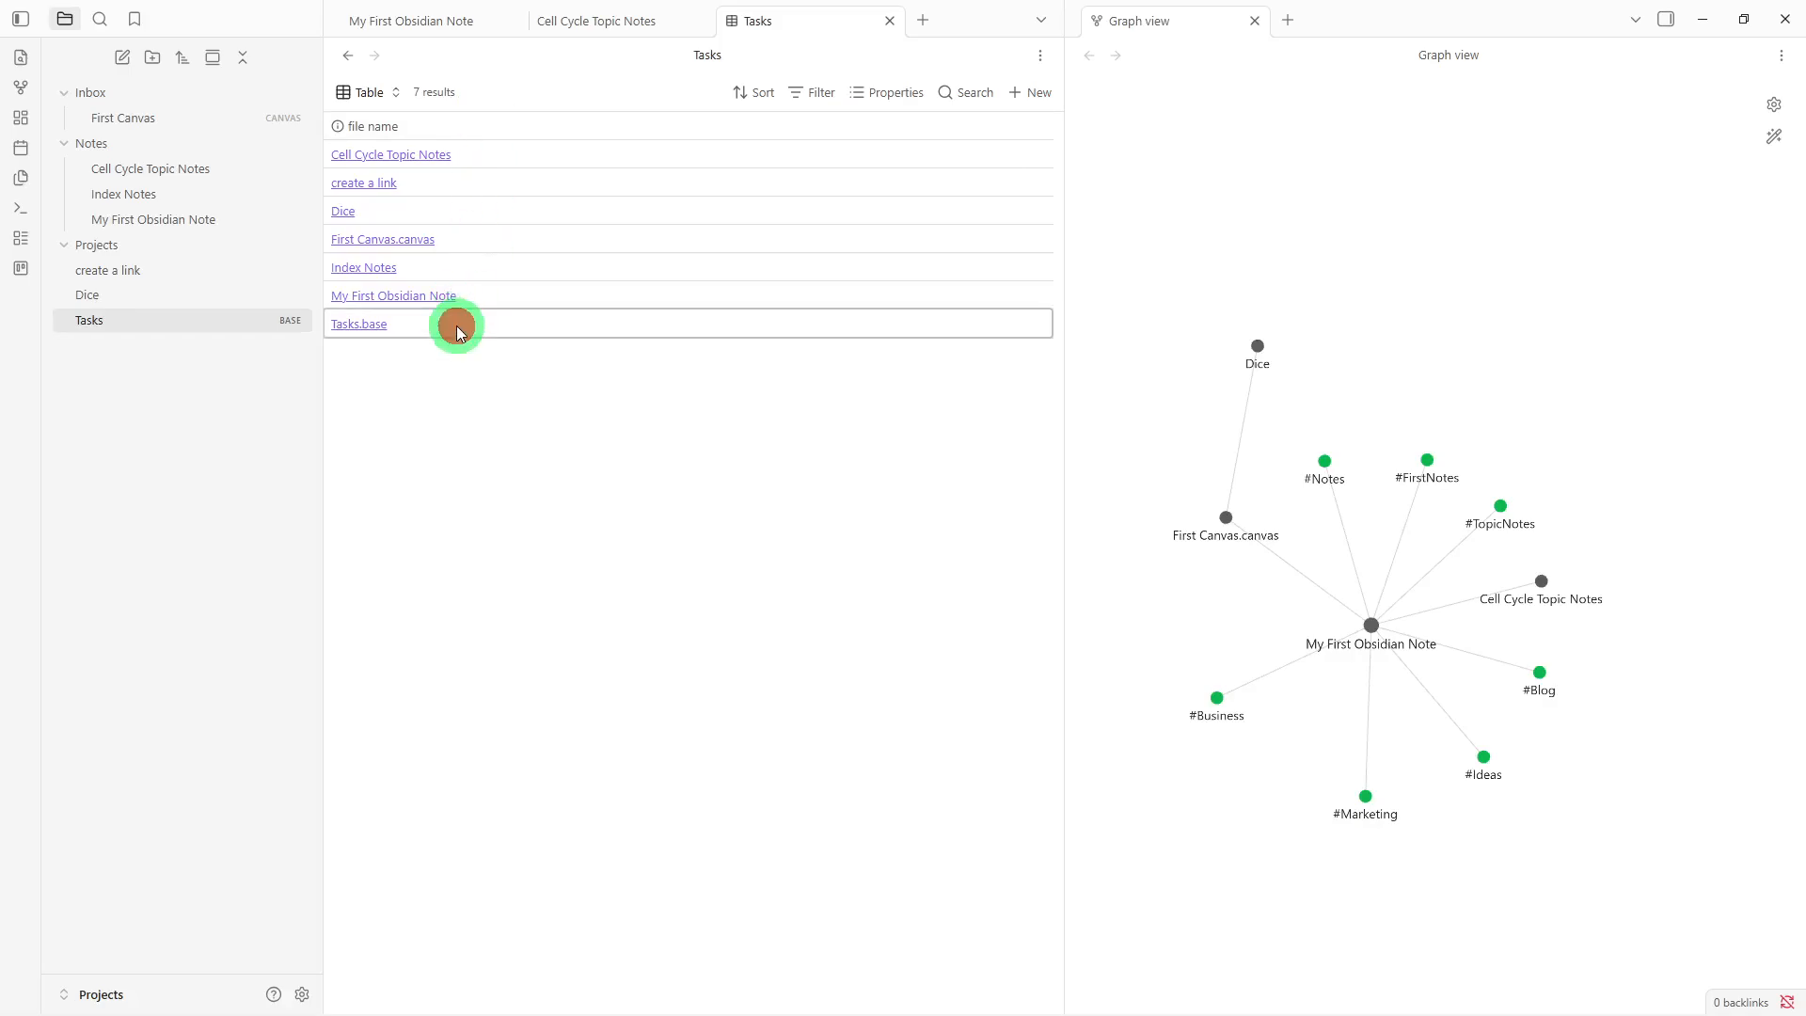
left_click(380, 335)
left_click(380, 335)
Group the Tasks base table by the folder property
left_click(755, 92)
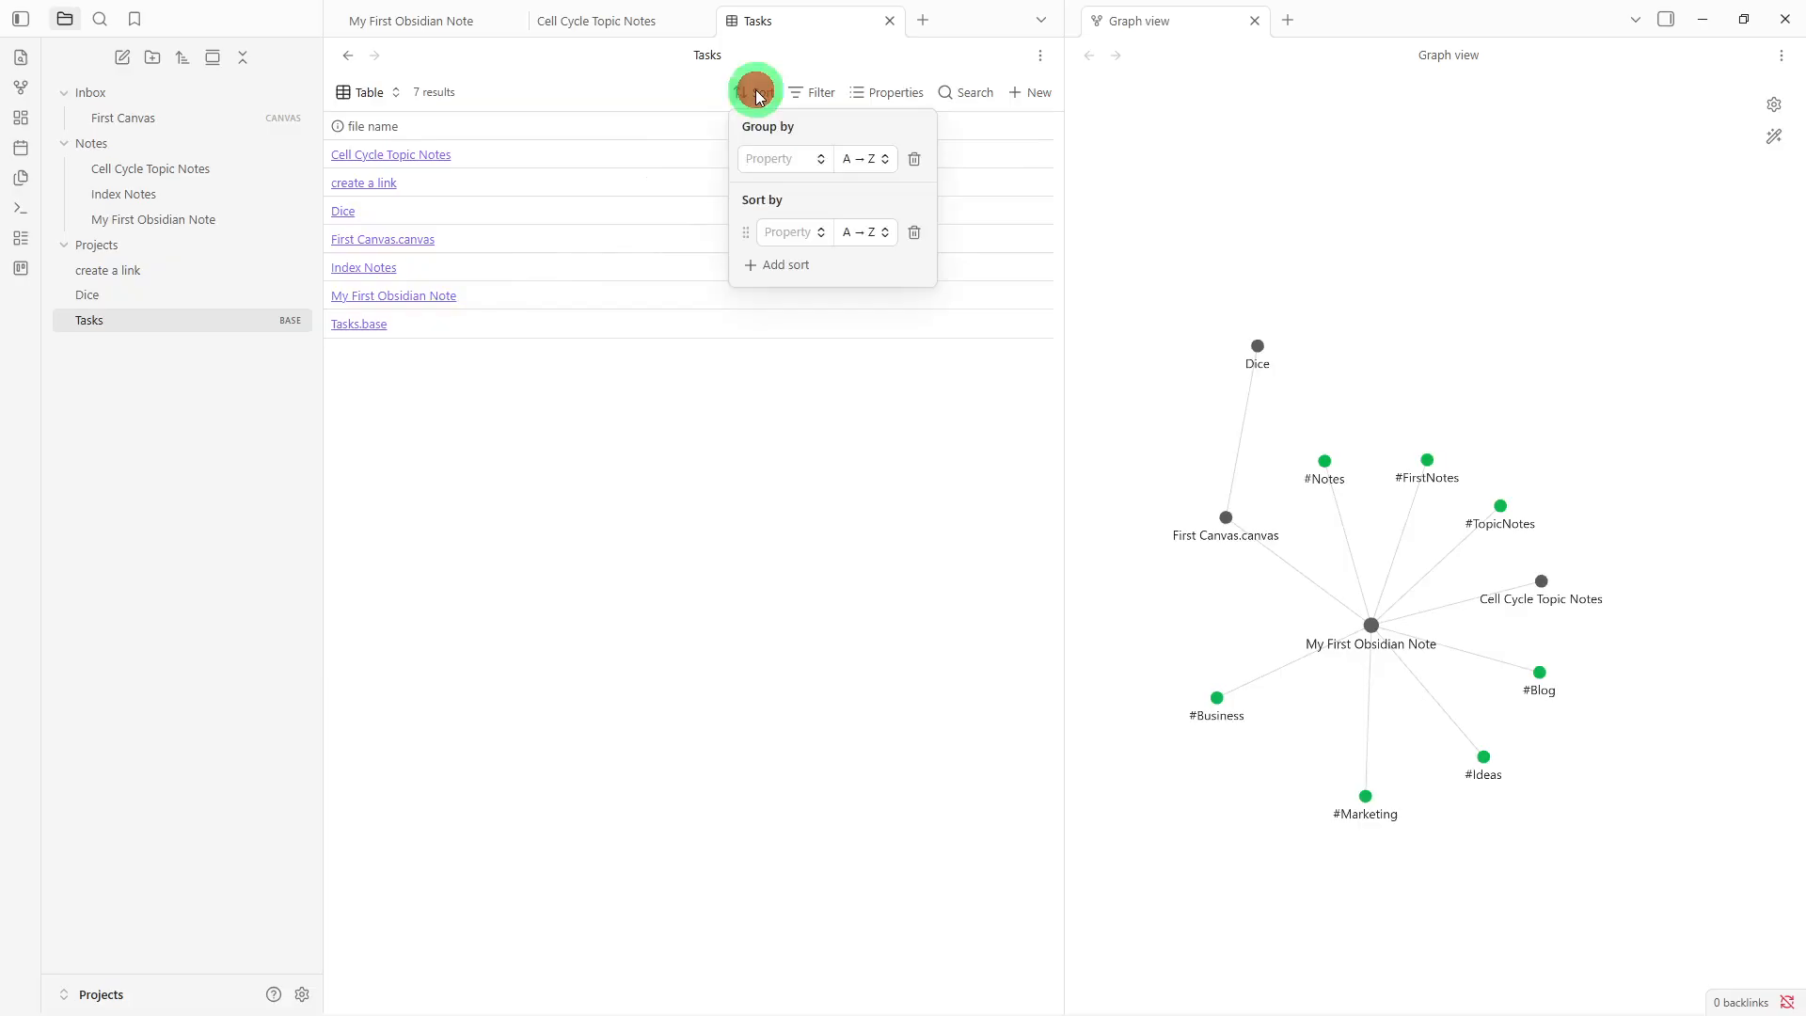
left_click(786, 162)
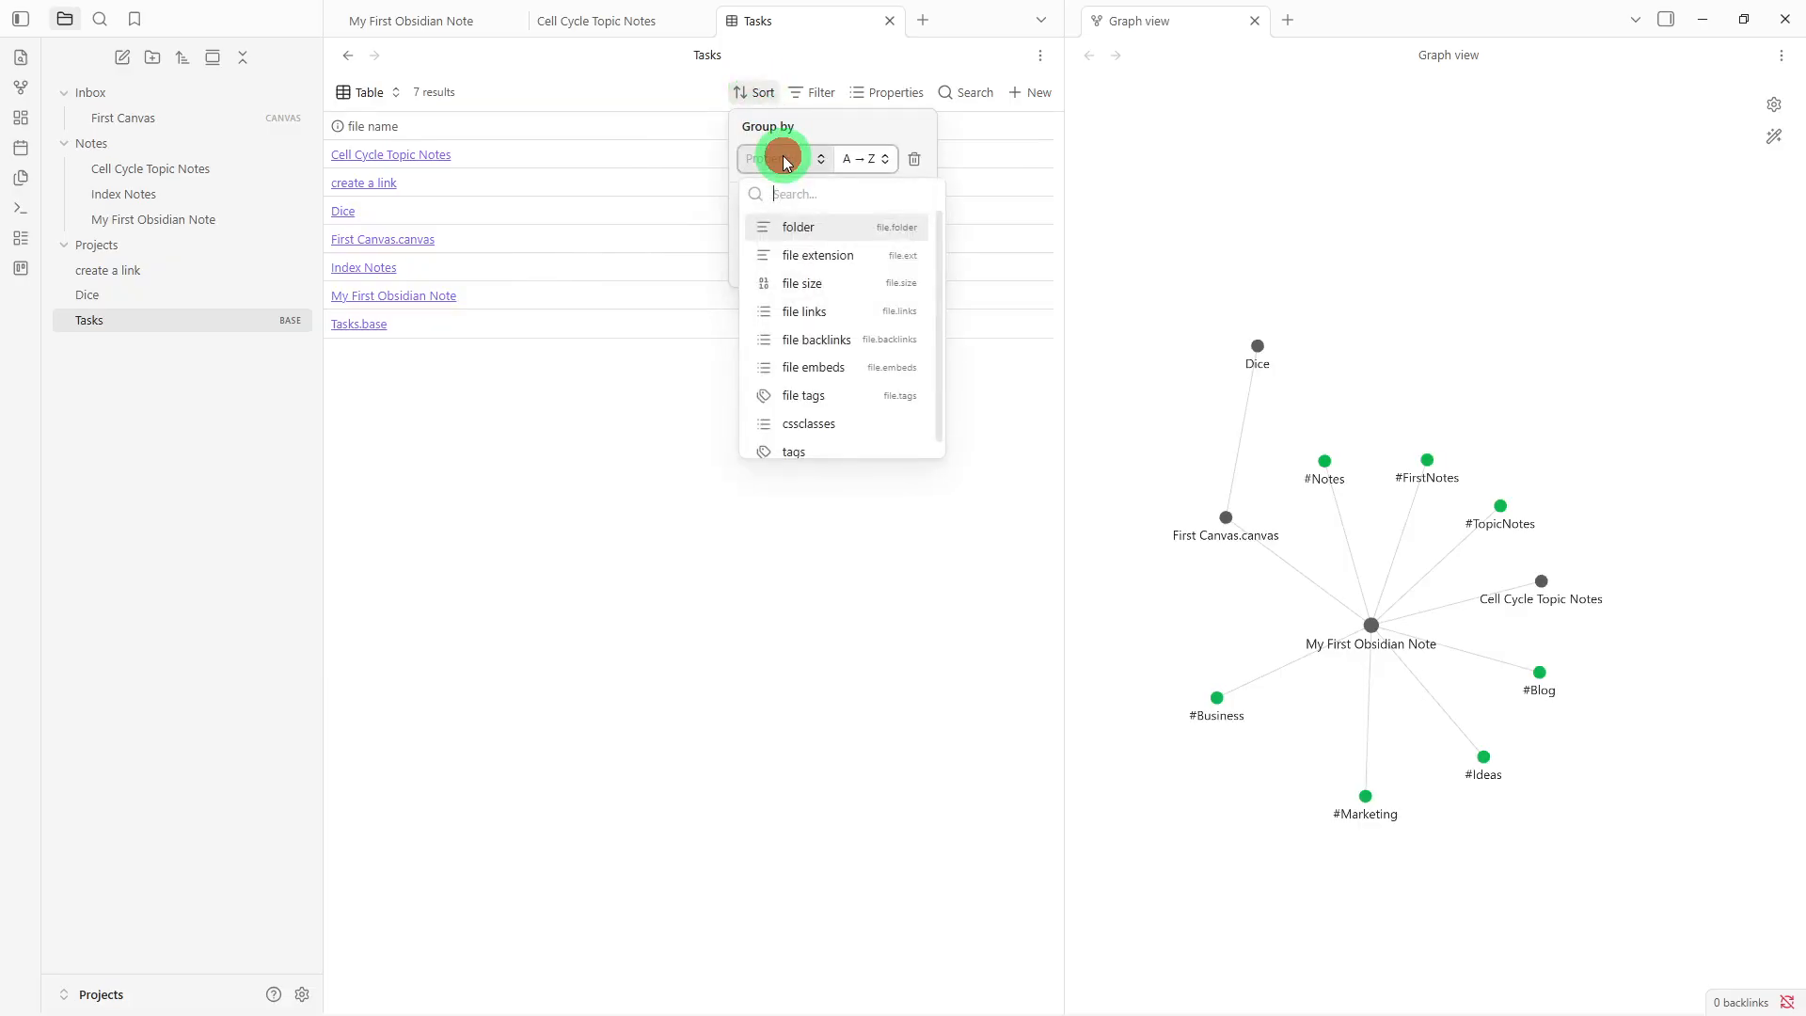
left_click(776, 227)
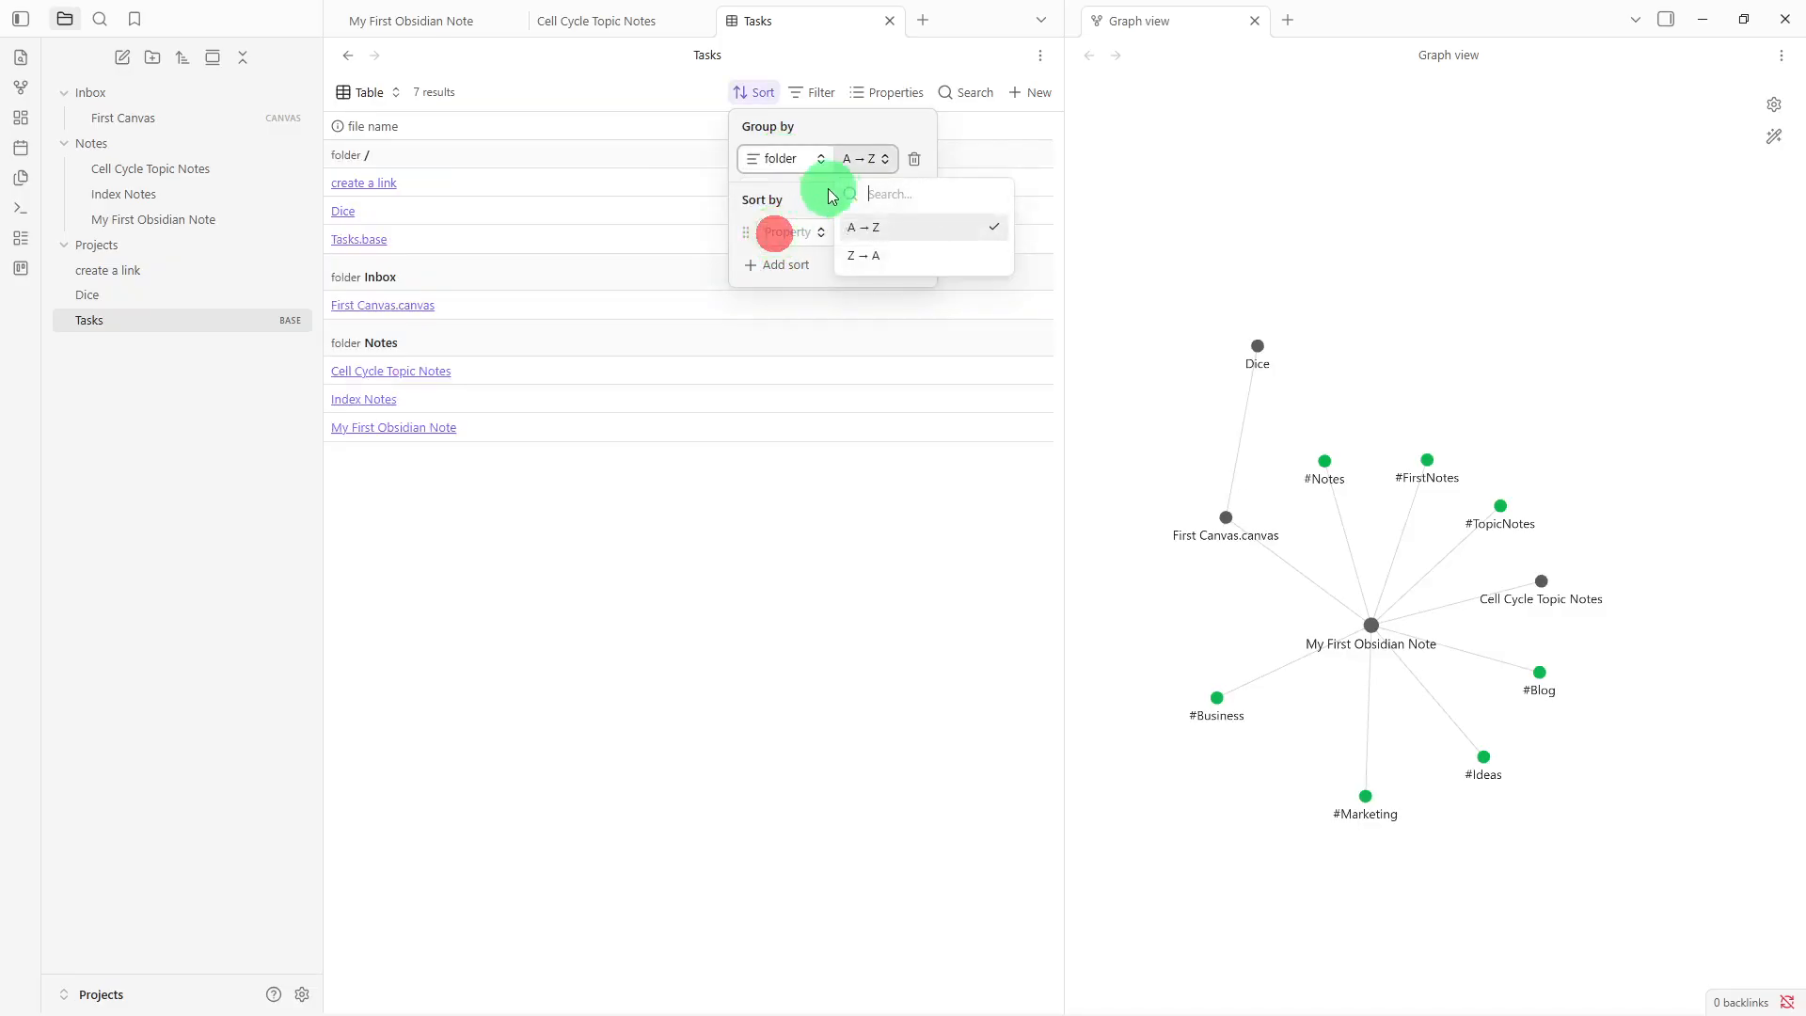
Switch the folder grouping order to Z → A and return it to A → Z
left_click(867, 256)
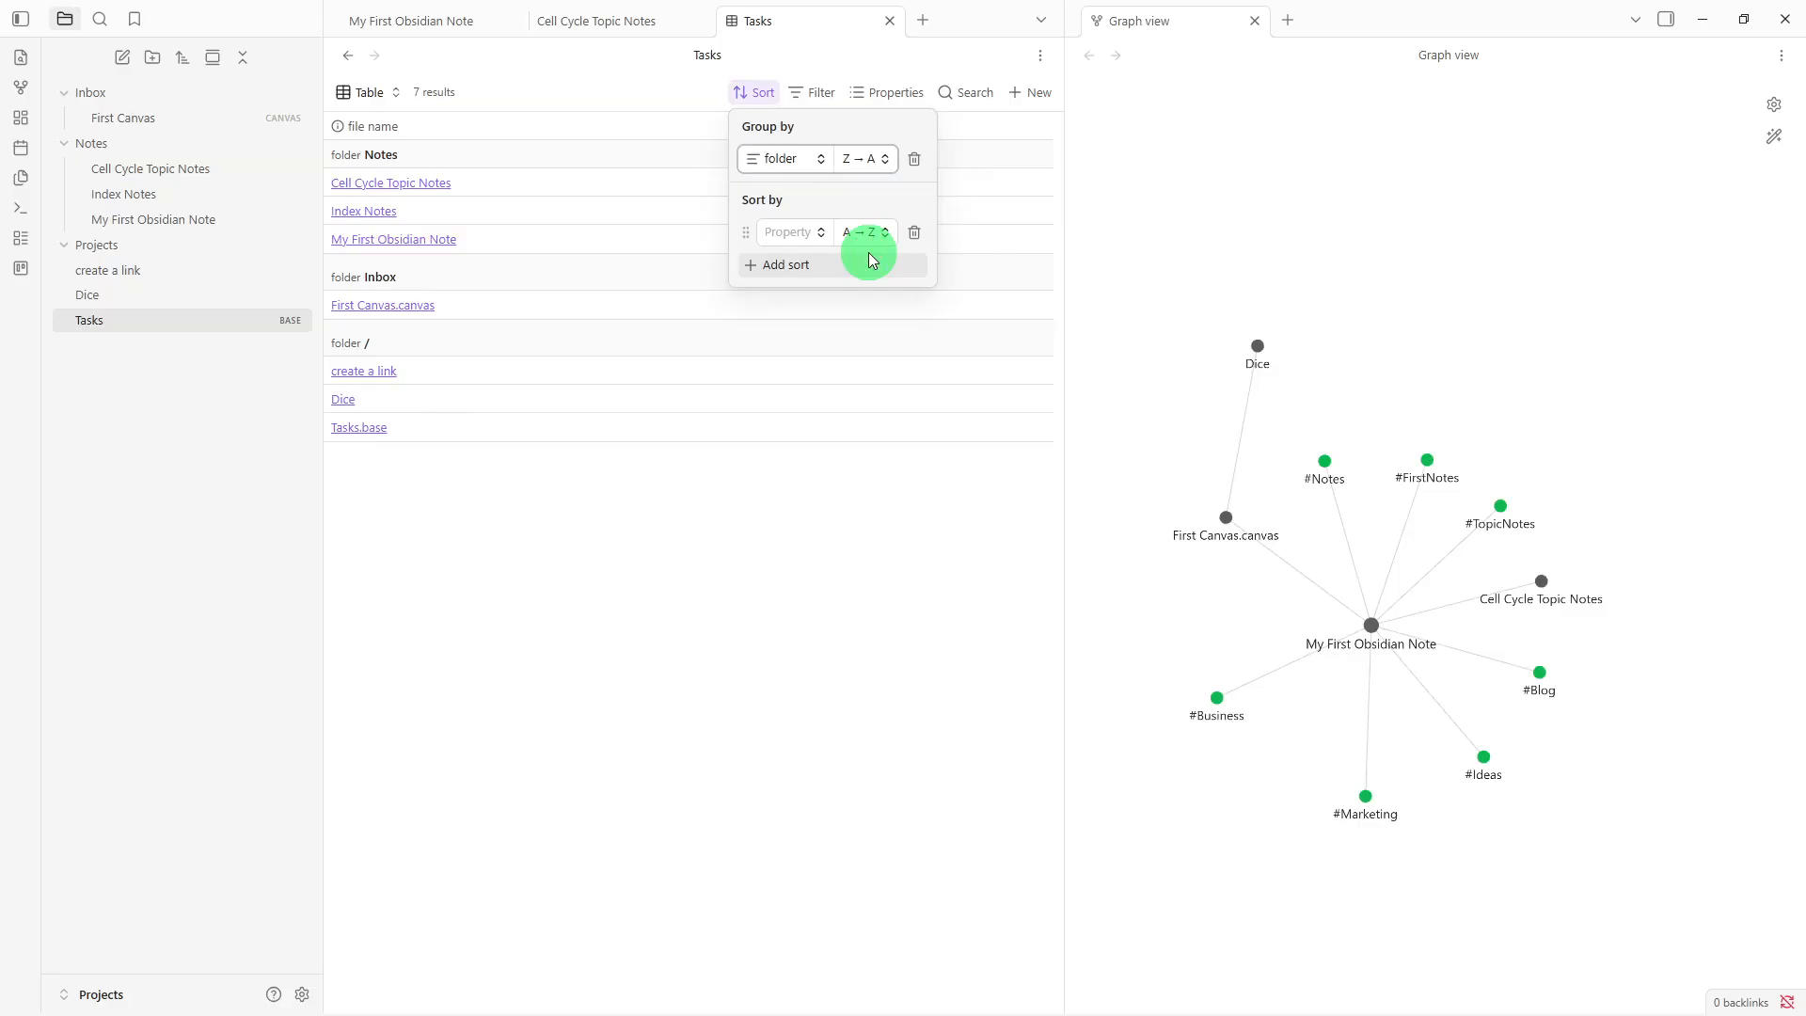
left_click(866, 160)
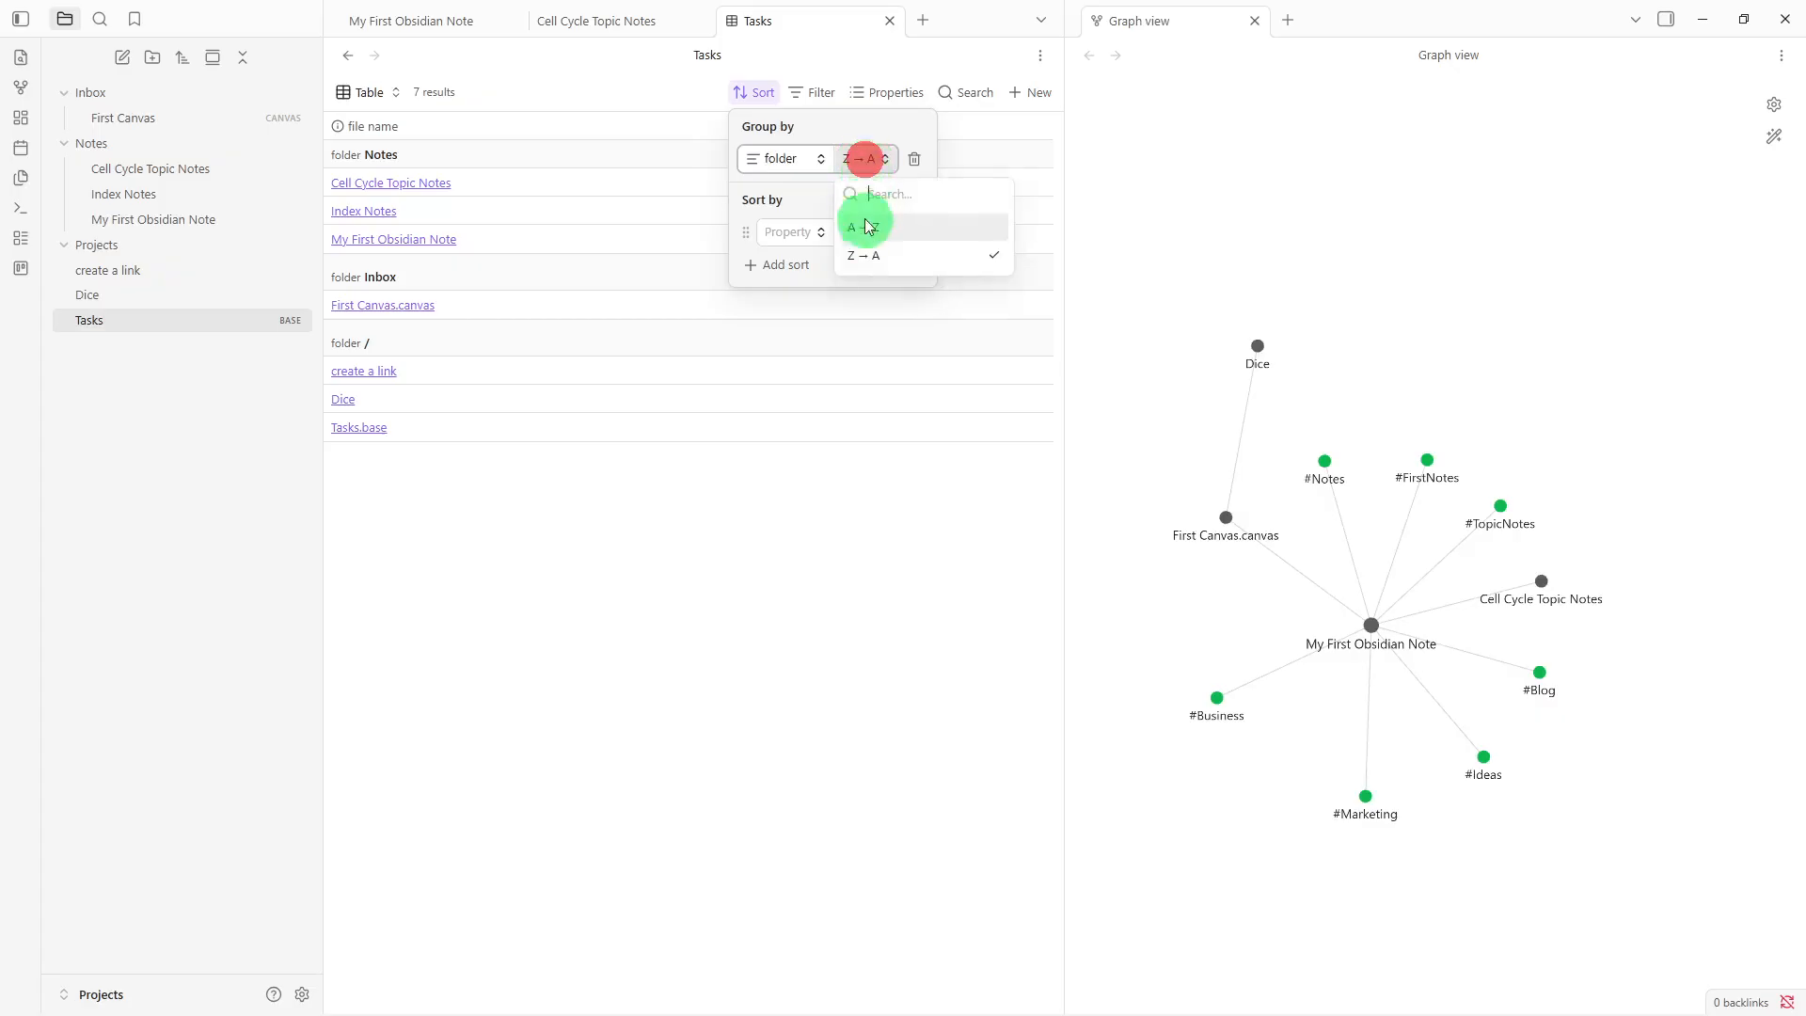
left_click(865, 243)
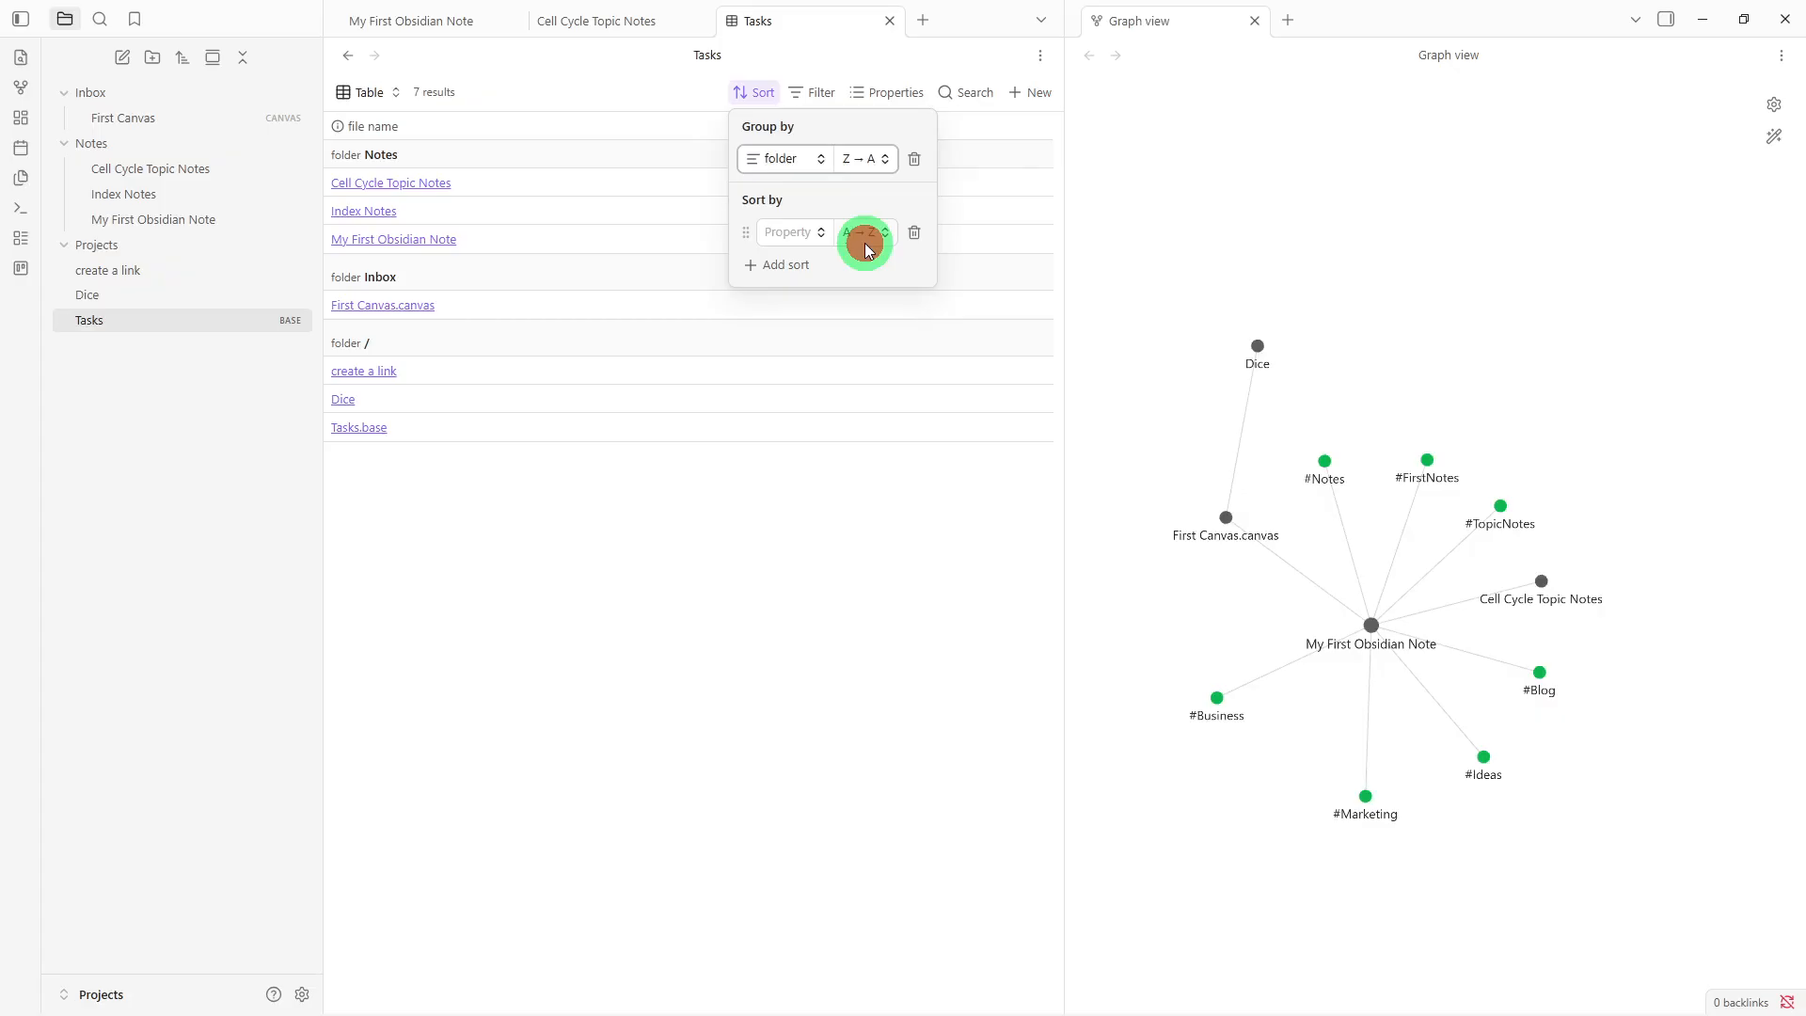
left_click(859, 162)
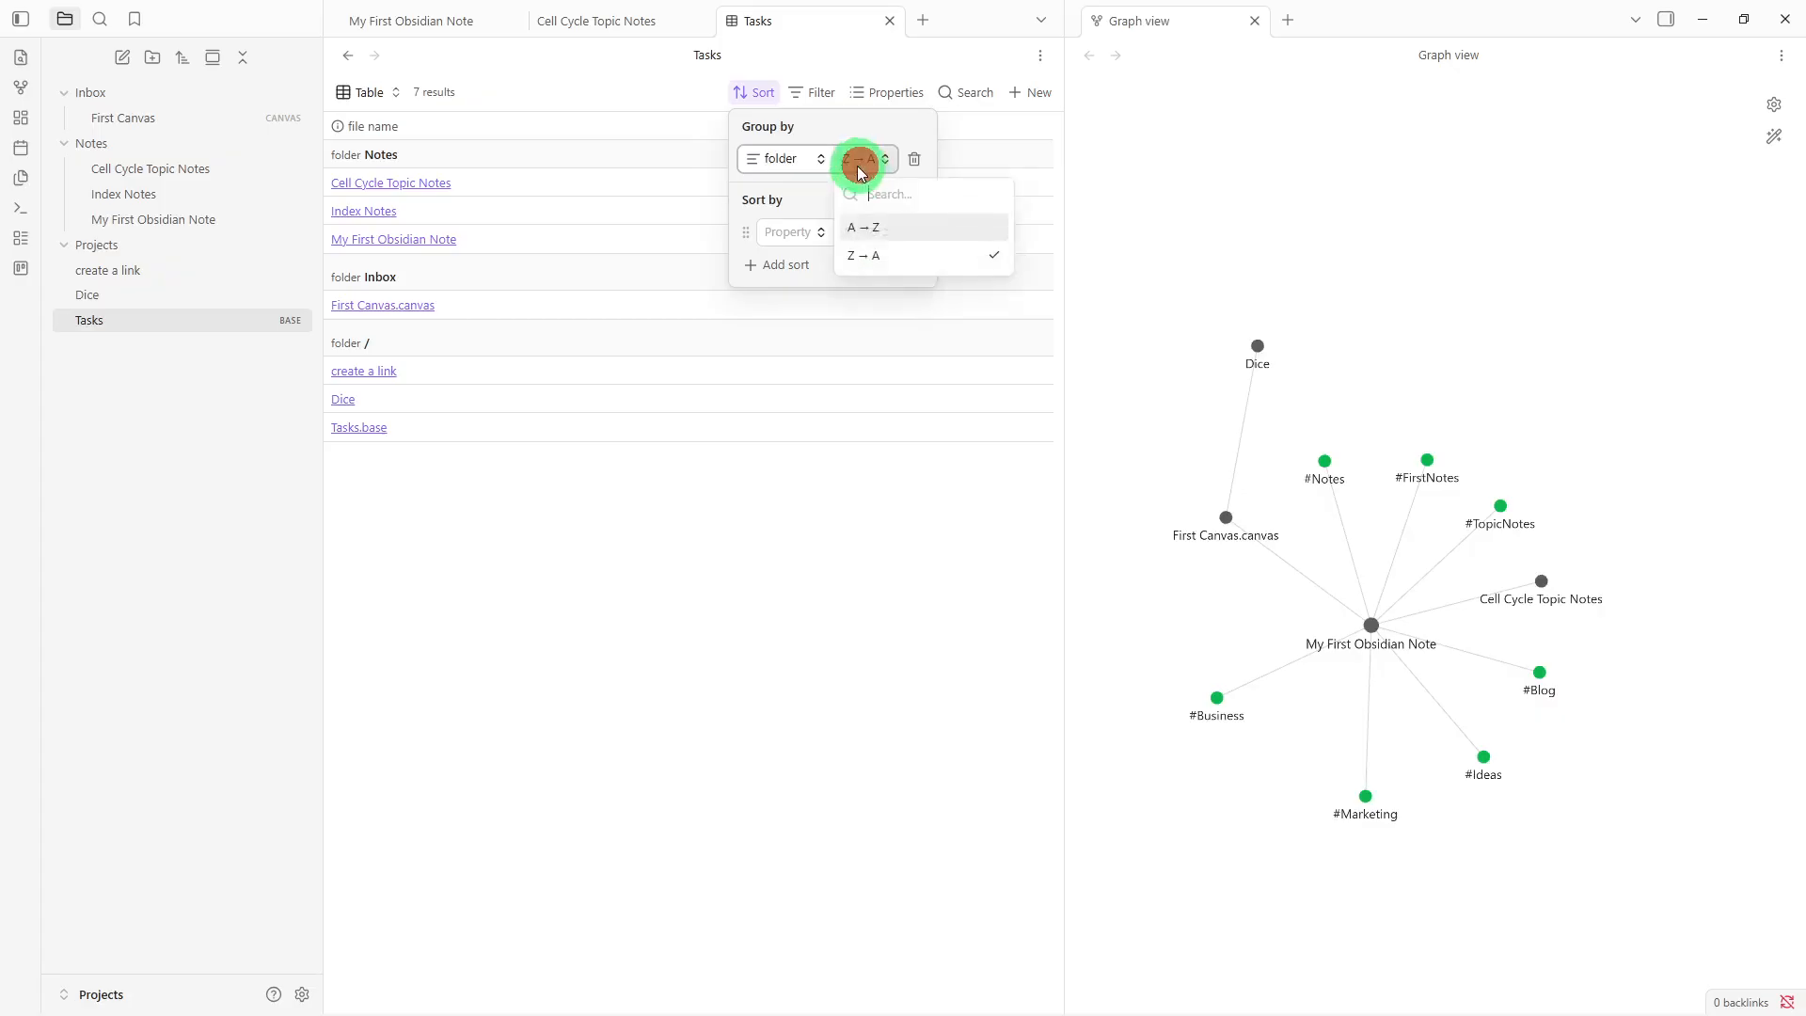
left_click(859, 231)
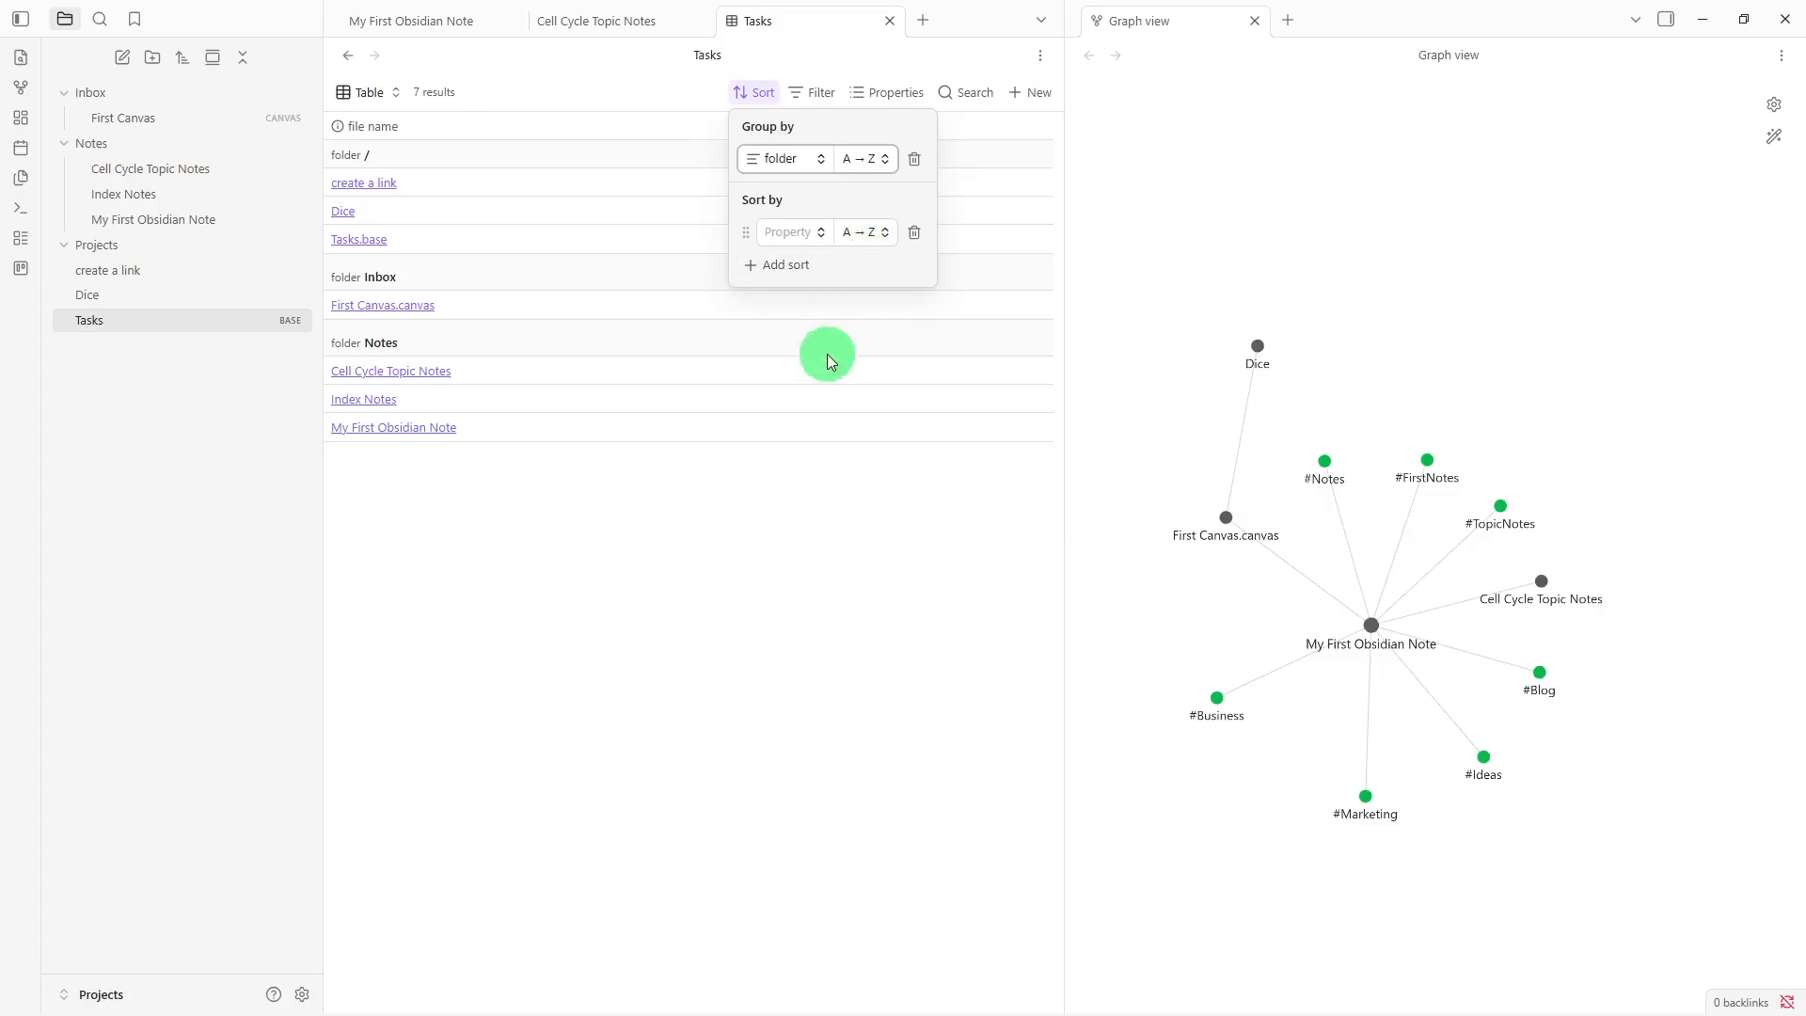
left_click(816, 482)
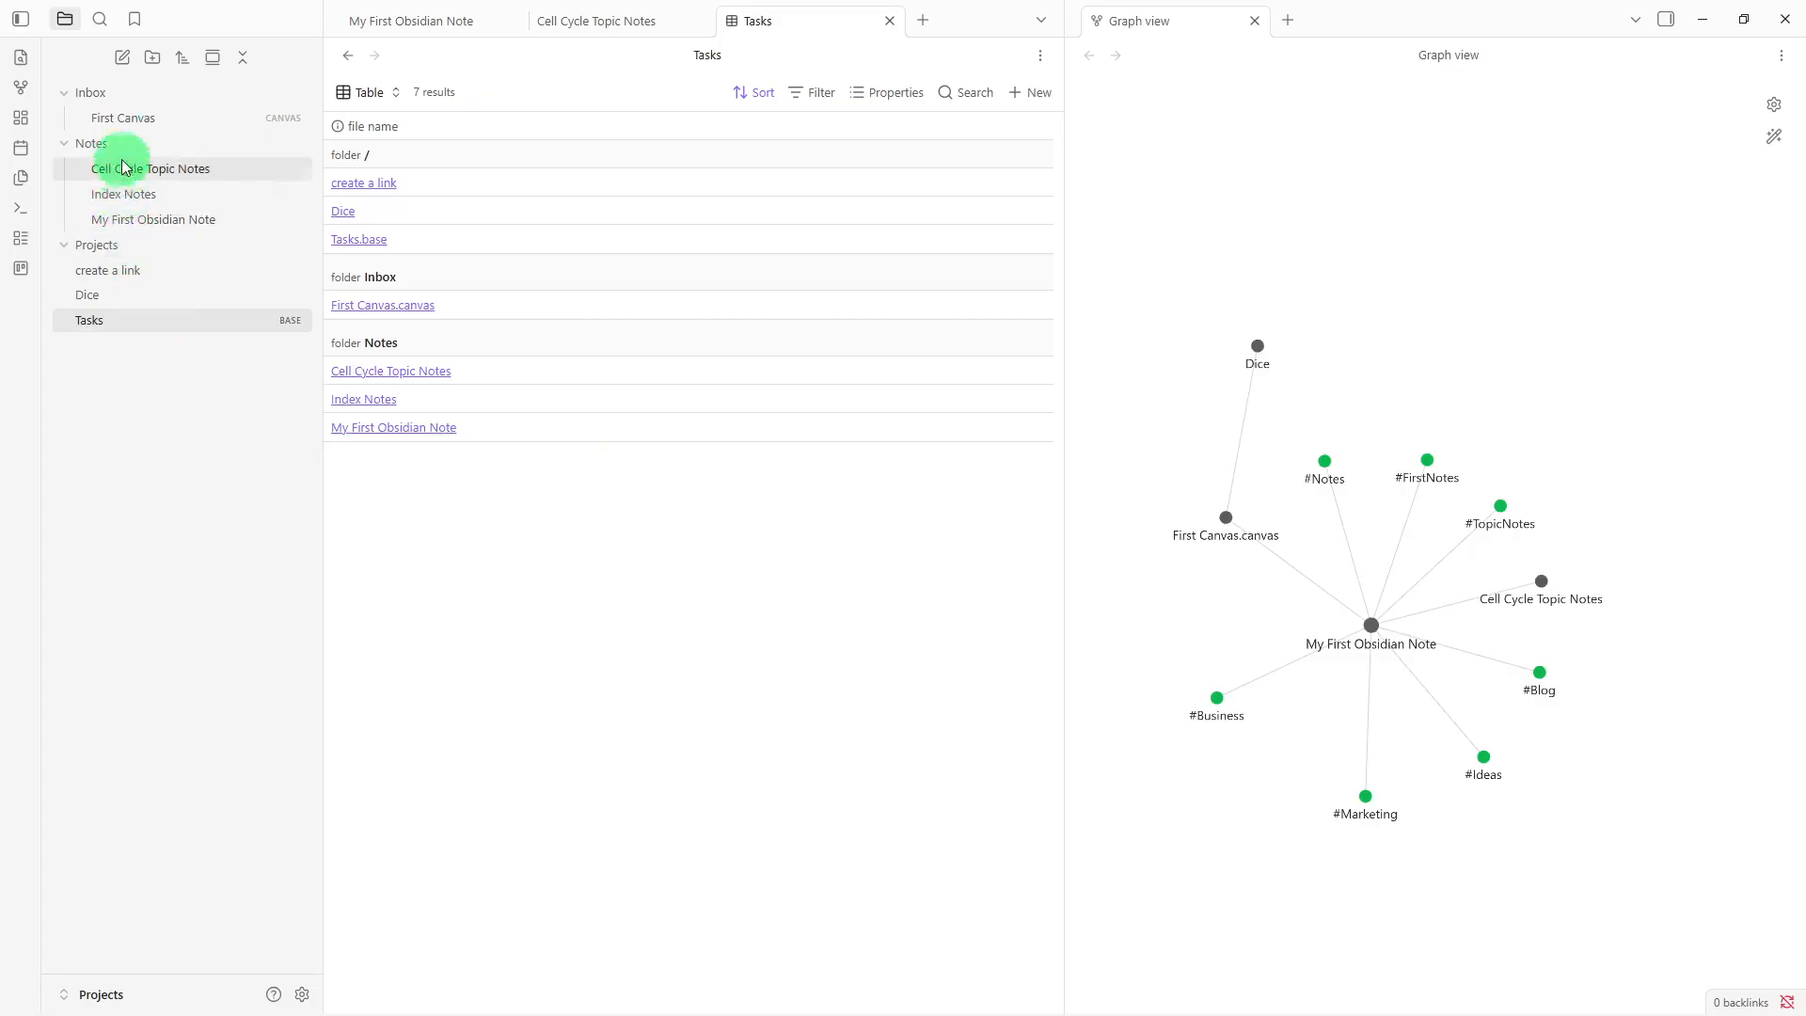
Create a new note at the vault's root and title it Status
left_click(124, 68)
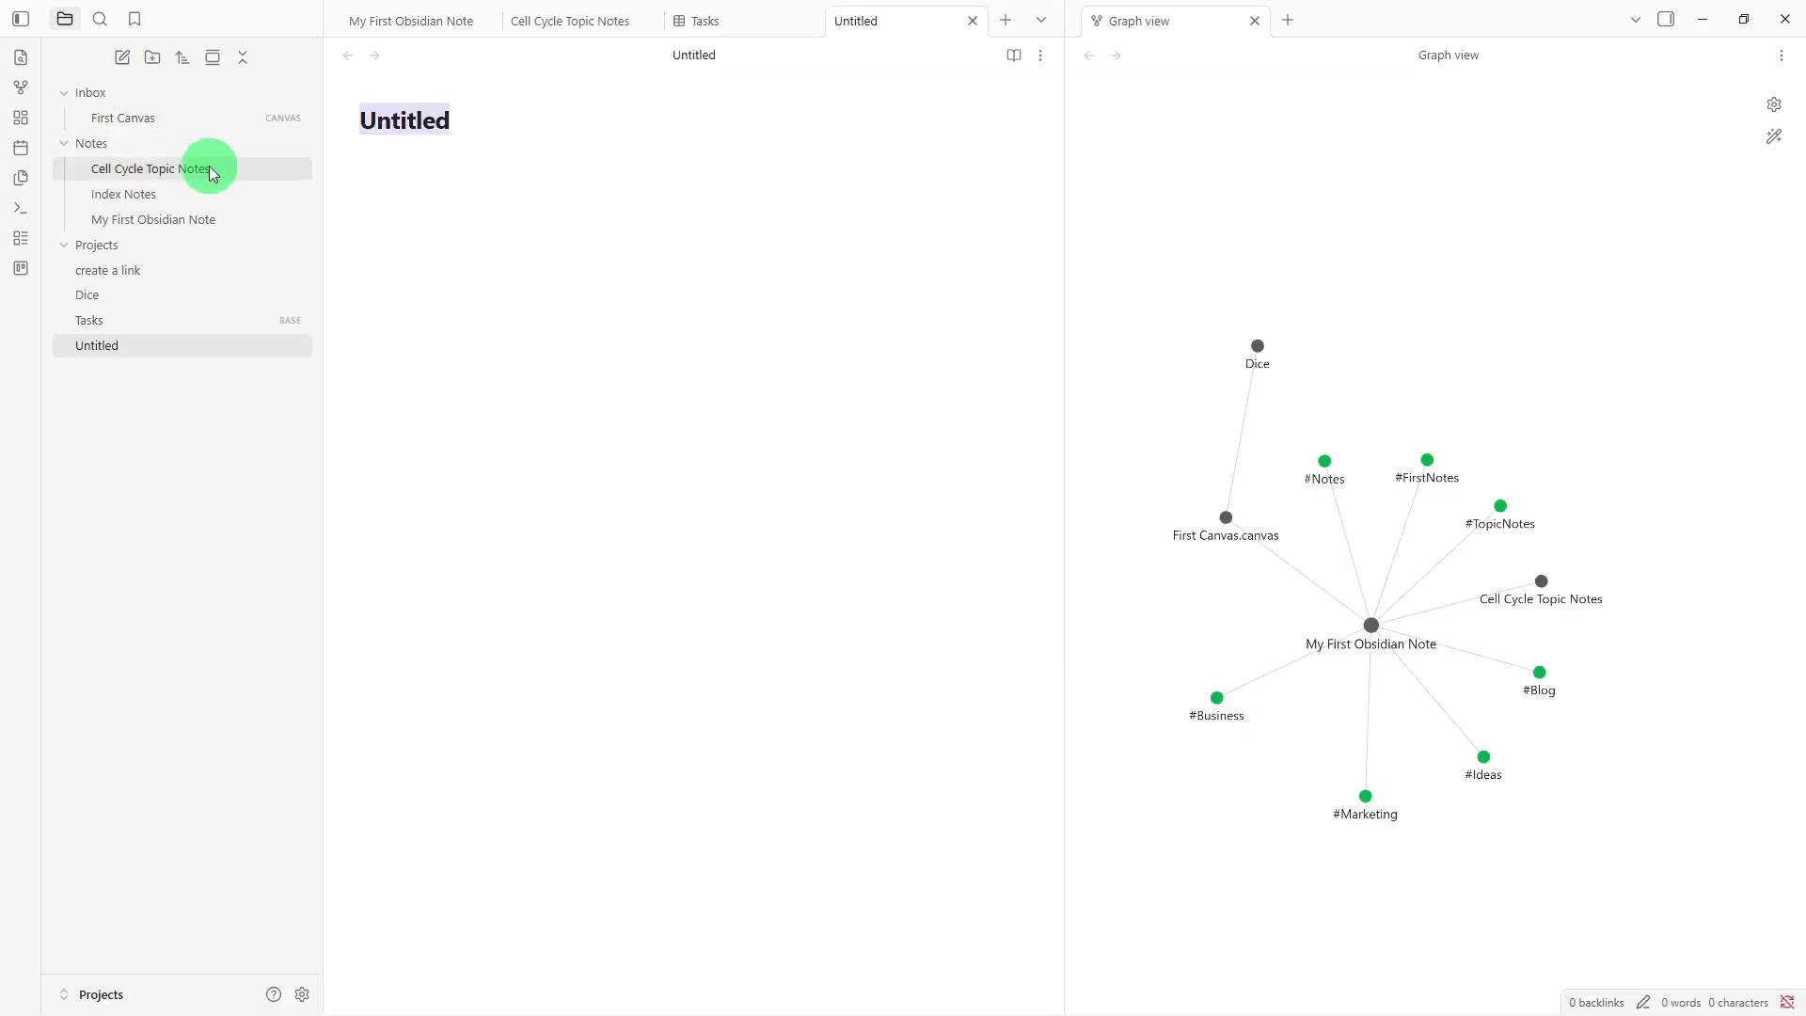
key("BackSpace")
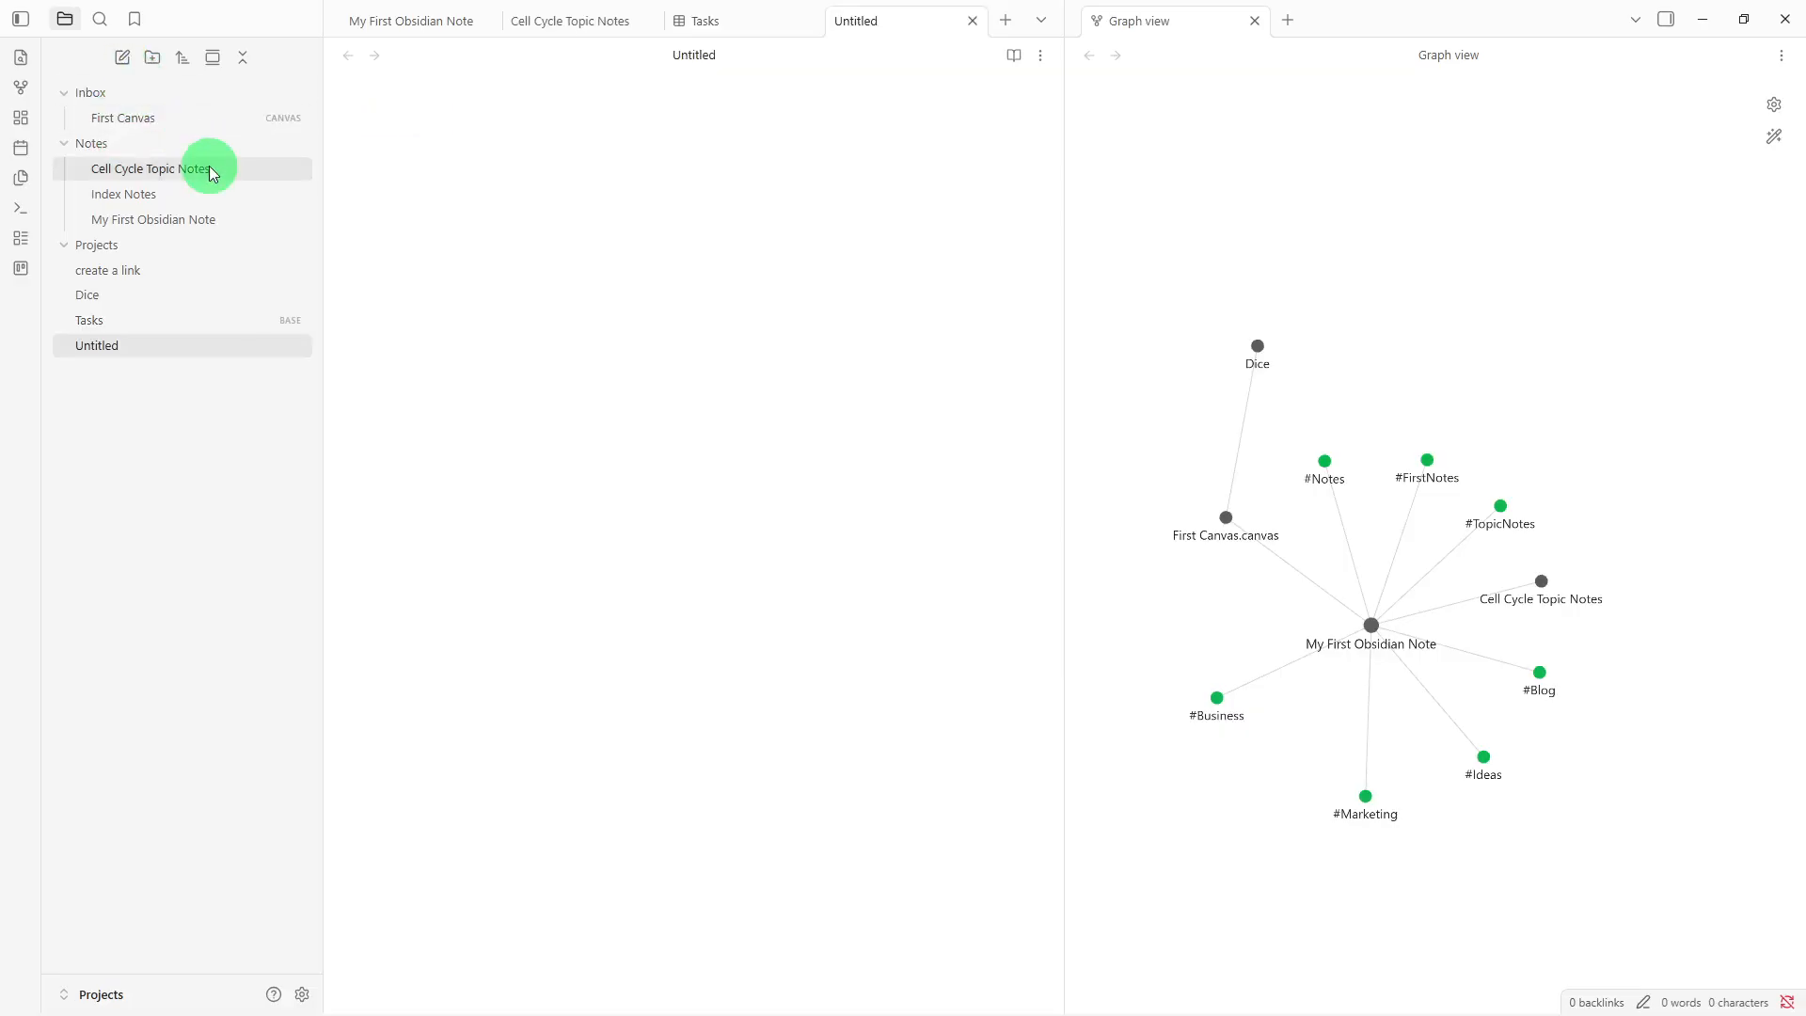
type("Status")
key("Return")
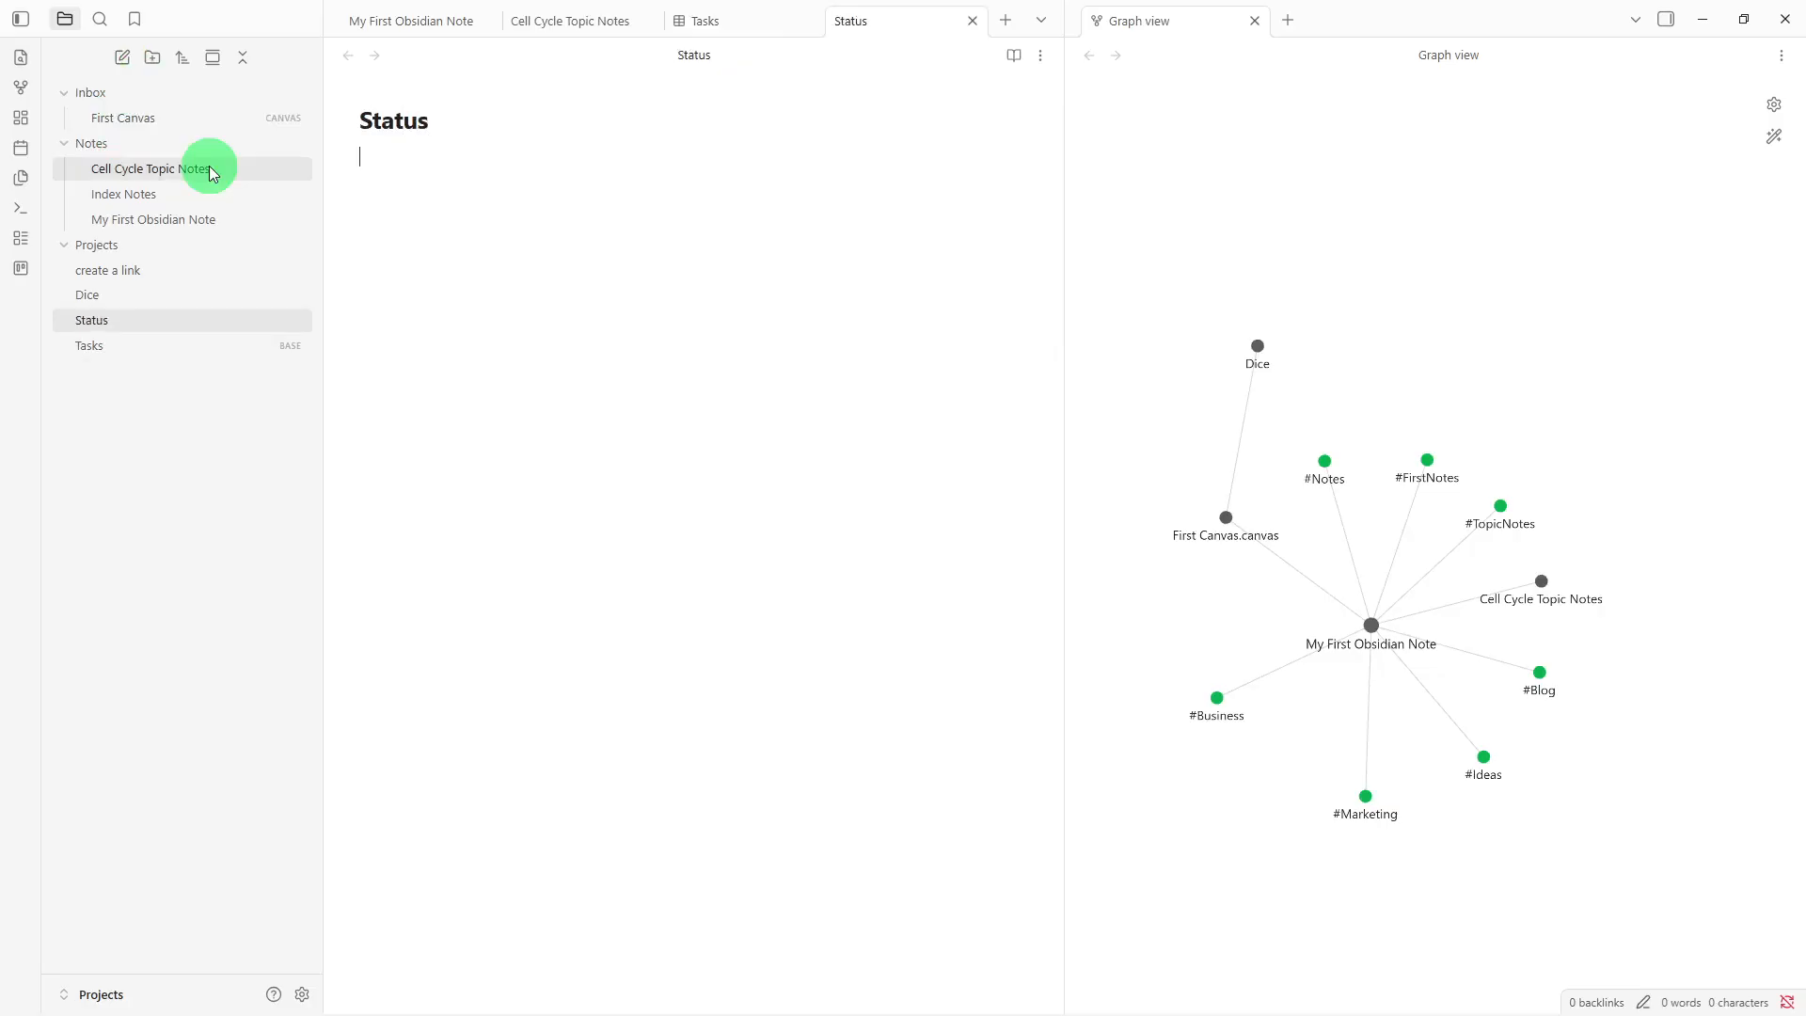